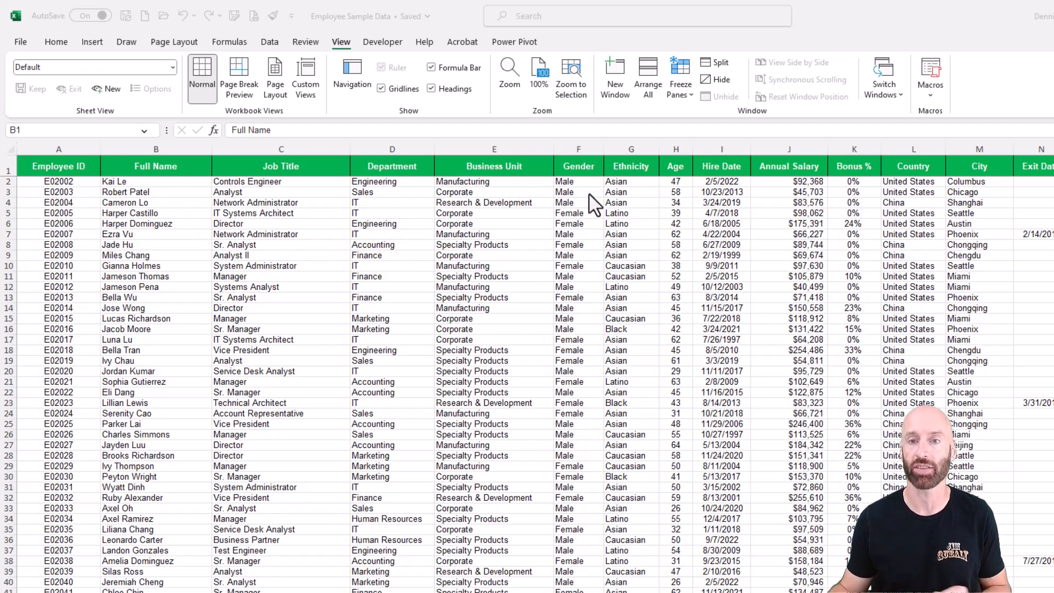
- Convert the employee data range on the Data sheet into a table
left_click(409, 245)
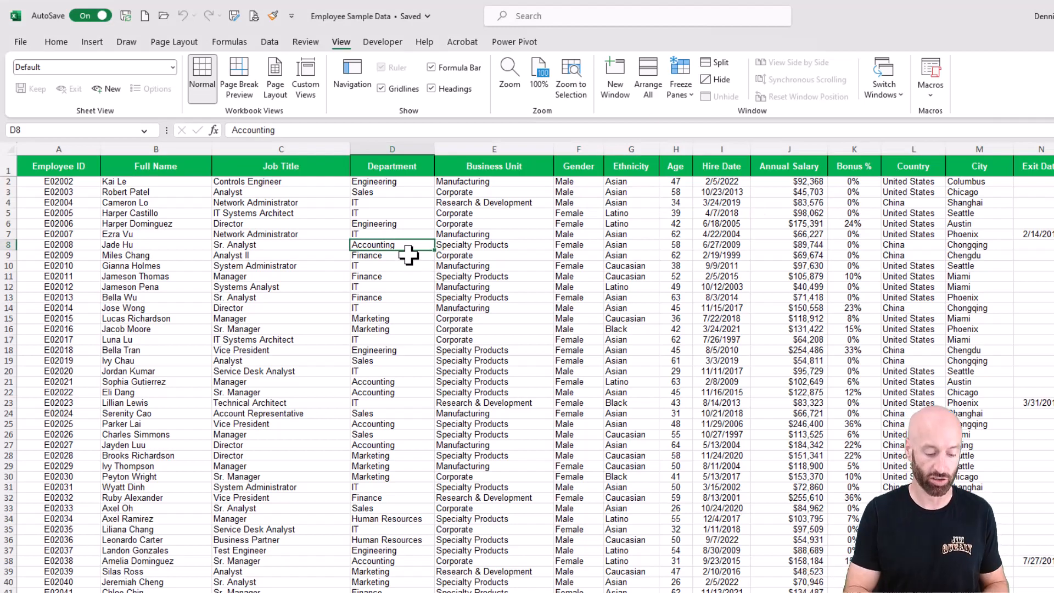
key("ctrl+t")
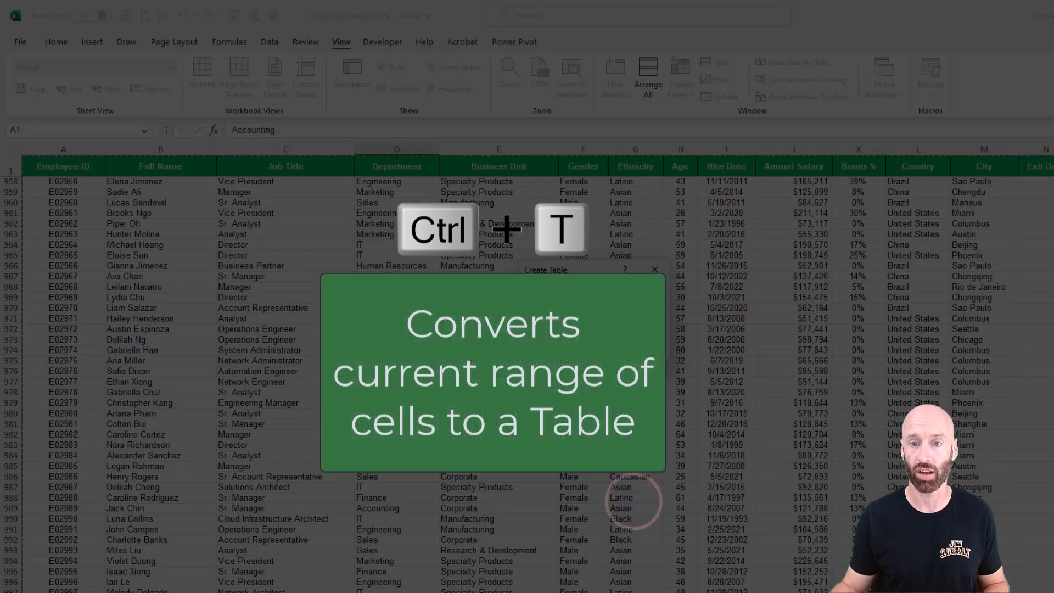
key("Return")
- Apply the plain, uncoloured table style and name the table EmployeeData
left_click(933, 64)
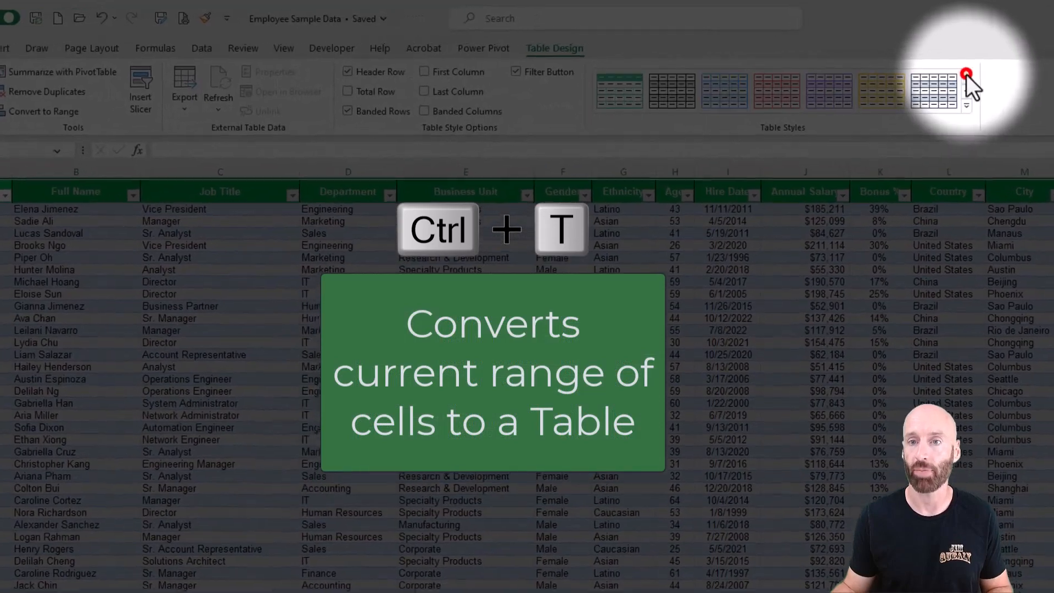
left_click(933, 64)
left_click(934, 63)
left_click(624, 90)
left_click(51, 94)
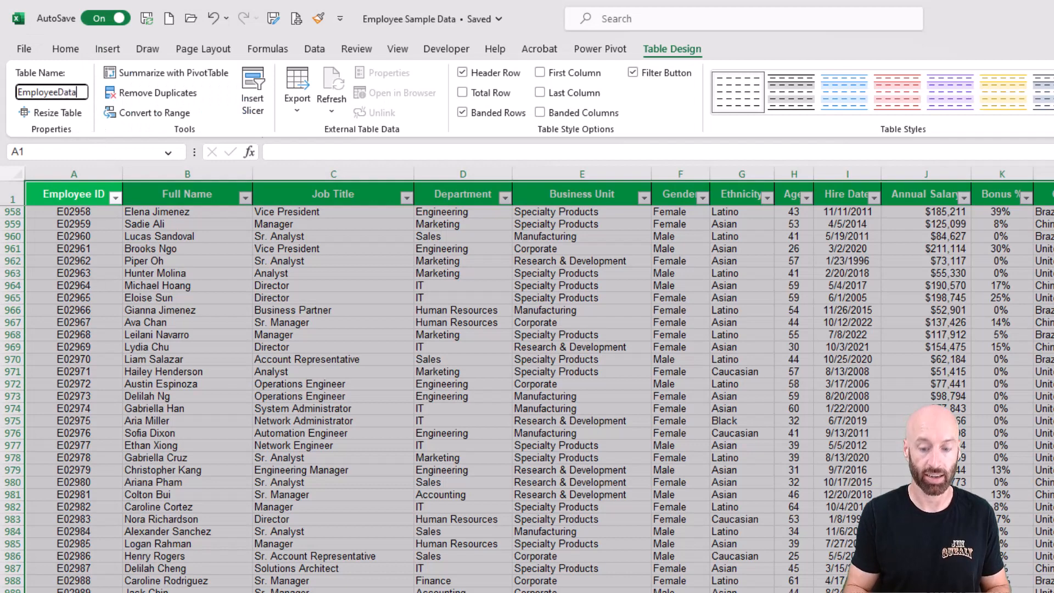
left_click(187, 286)
- Add a new worksheet and rename it Data Validation
key("shift+F11")
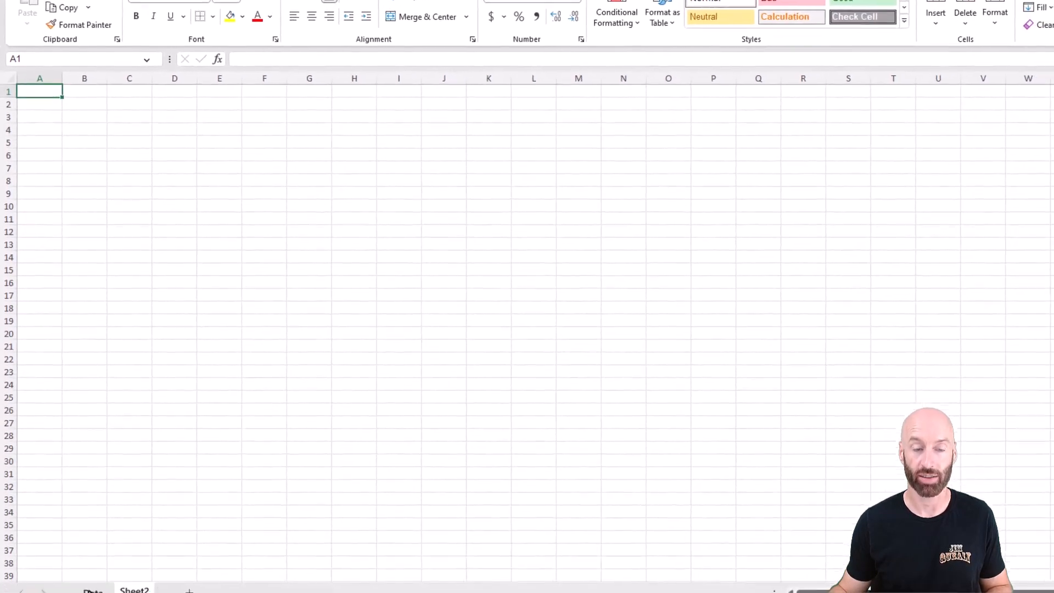
double_click(130, 572)
type("Data V")
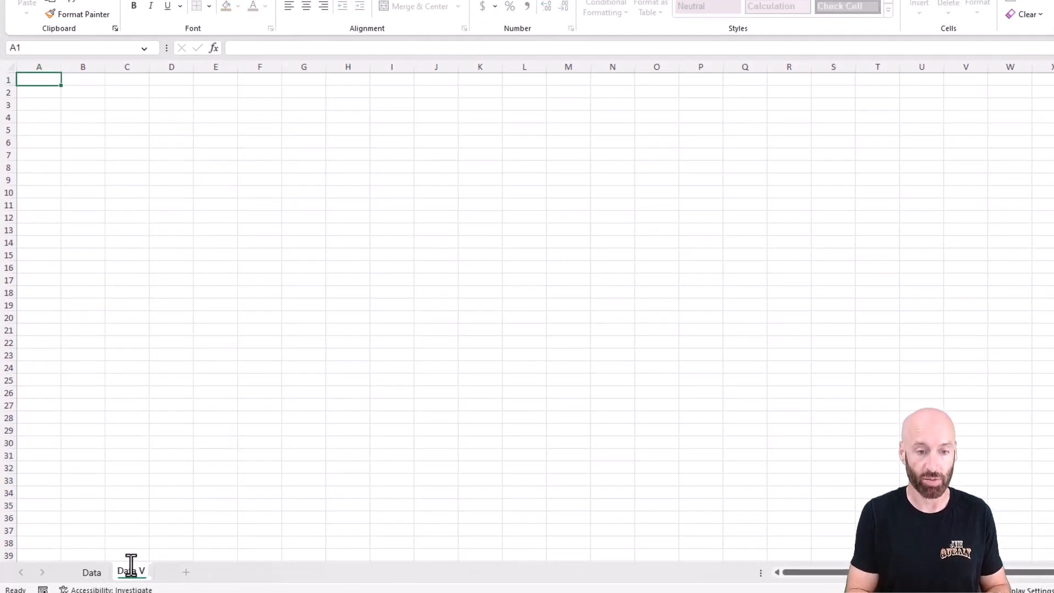
type("alidation")
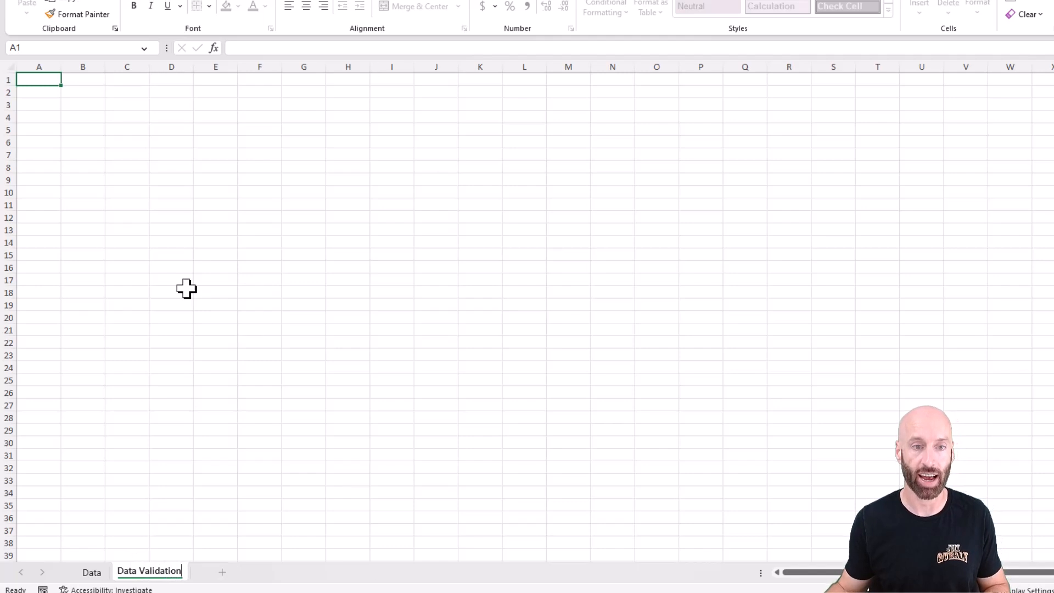
left_click(186, 291)
- Copy the headers from Full Name through Exit Date on the Data sheet and paste them at A1 of the Data Validation sheet
left_click(92, 574)
key("ctrl+Up")
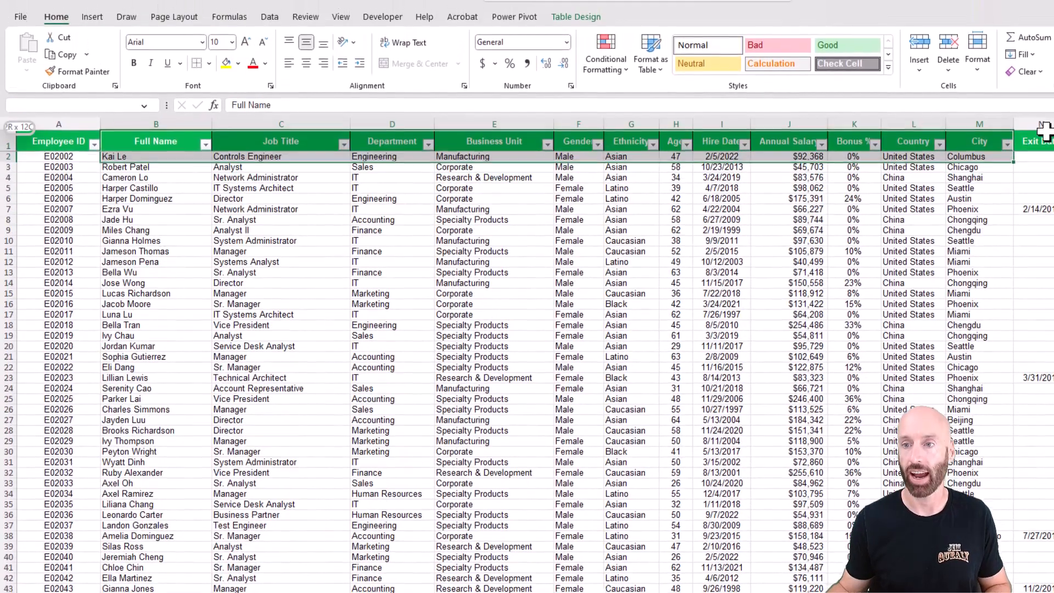
key("ctrl+shift+Right")
key("ctrl+c")
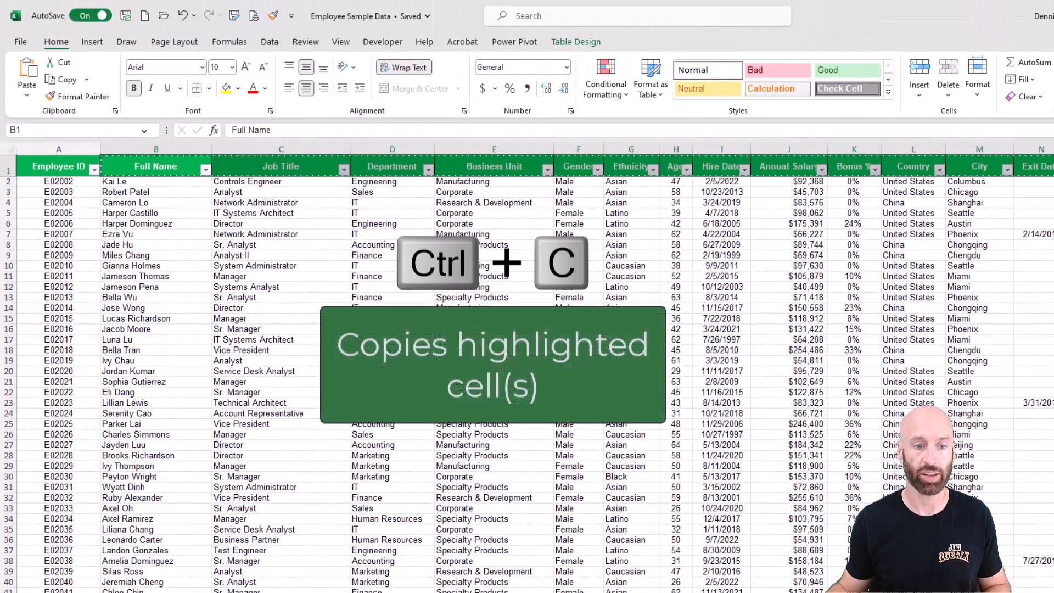
key("ctrl+Page_Down")
left_click(38, 160)
key("ctrl+v")
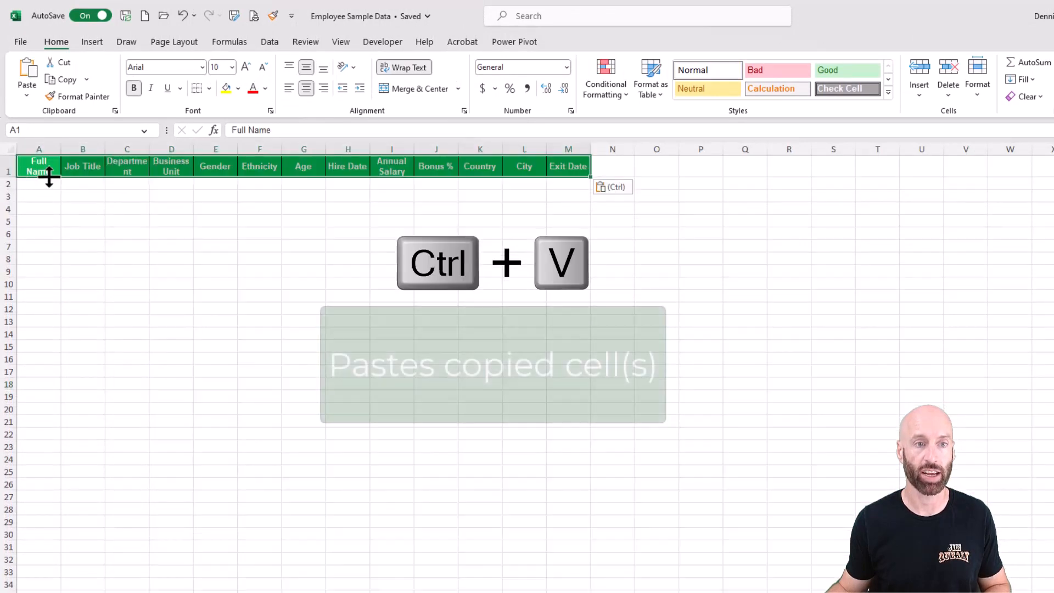
- Freeze the panes above row 2 so the header row of the Data Validation sheet stays in view
left_click(8, 184)
left_click(340, 42)
left_click(681, 89)
left_click(701, 117)
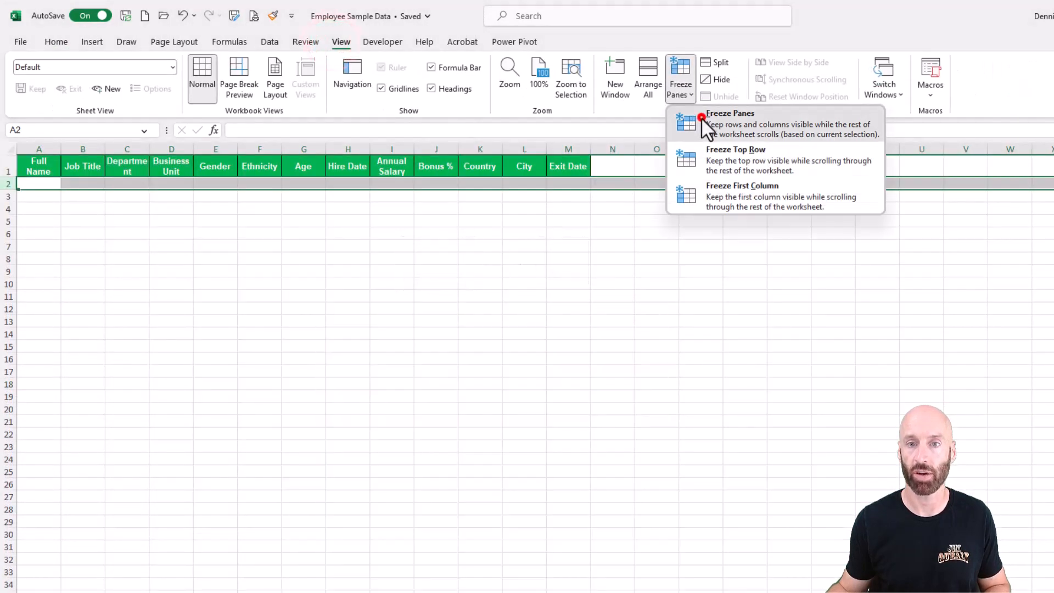
- Widen columns A through M together to about 11.68
left_click_drag(569, 147, 39, 147)
left_click_drag(61, 147, 79, 147)
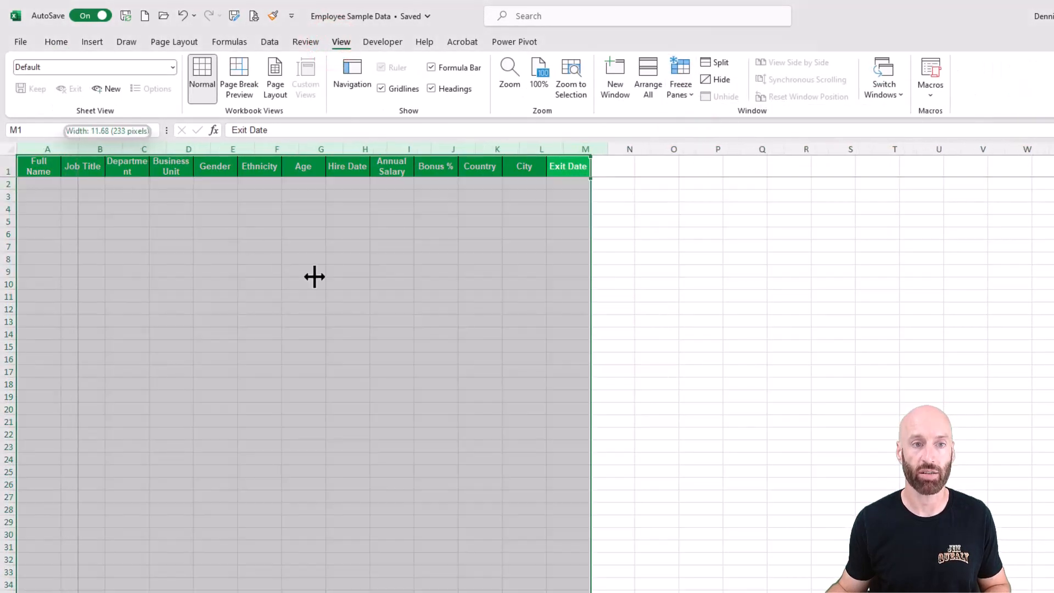
key("ctrl+Home")
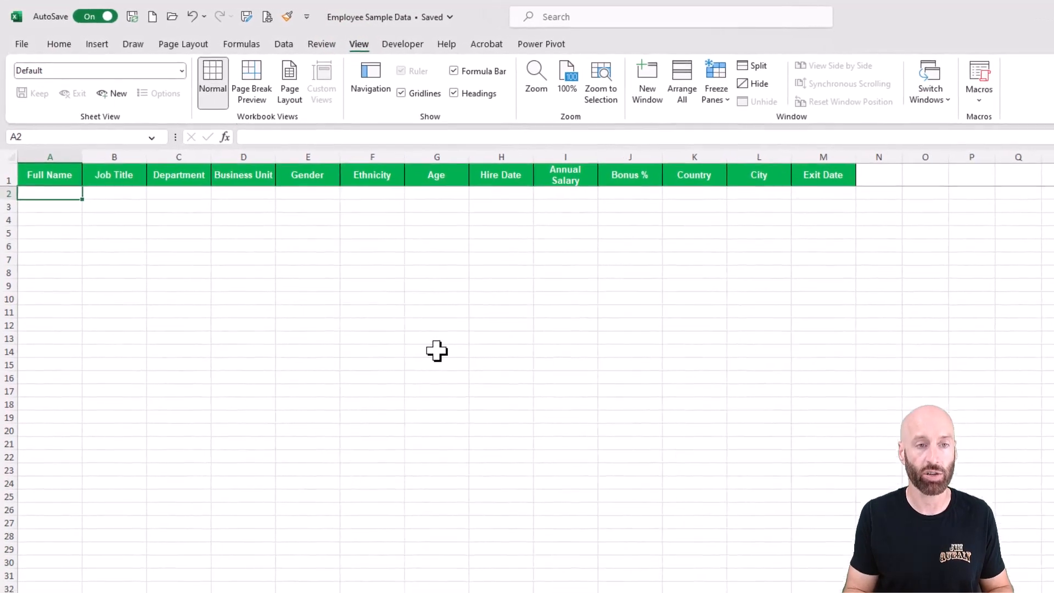
- Enter the formula =UNIQUE(EmployeeData[Full Name]) in A2 to list the distinct full names
type("=unique")
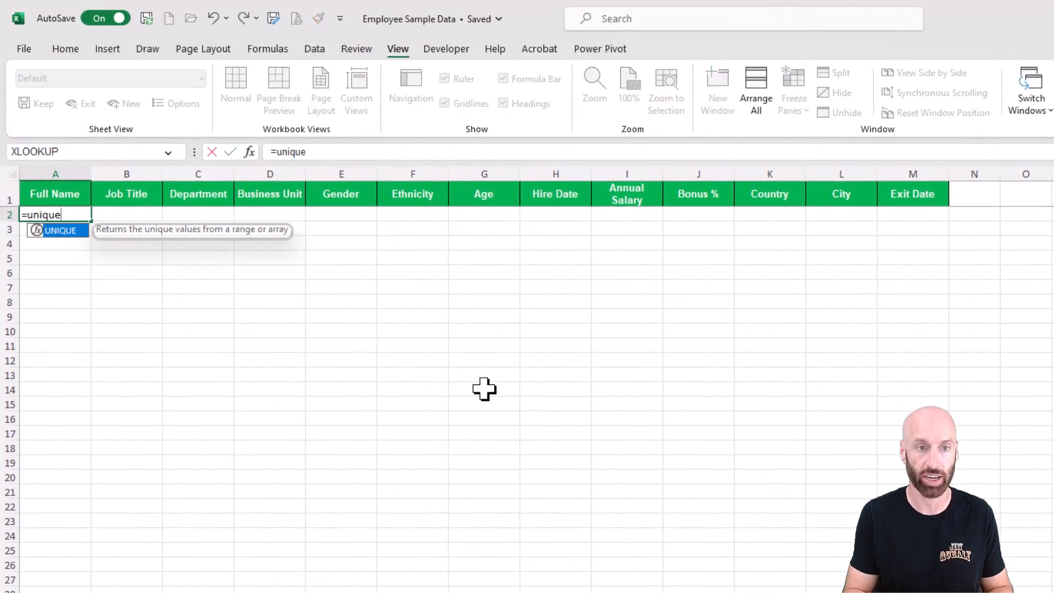
type("(")
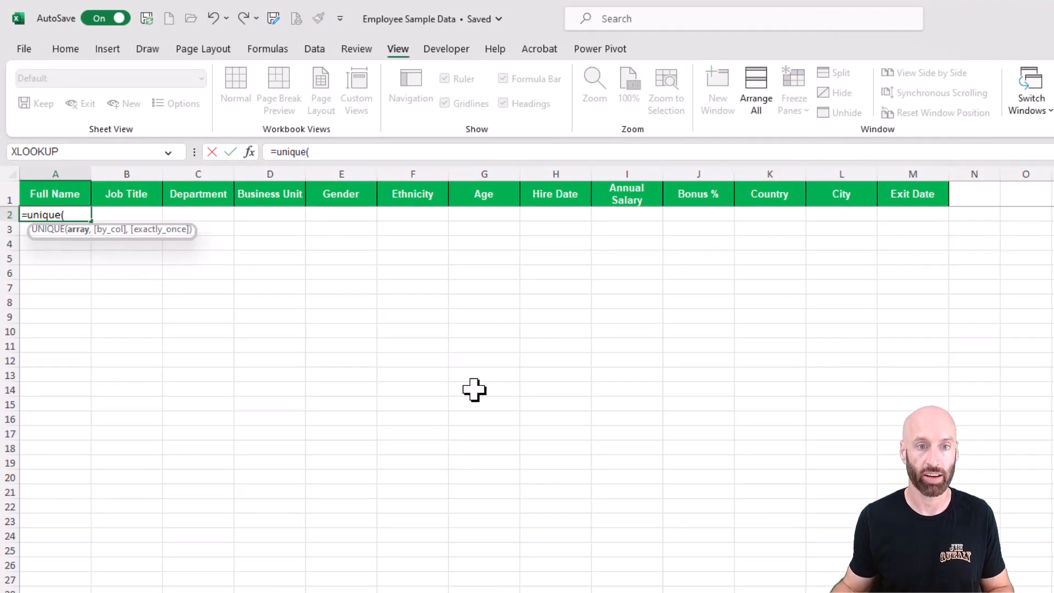
type("Em")
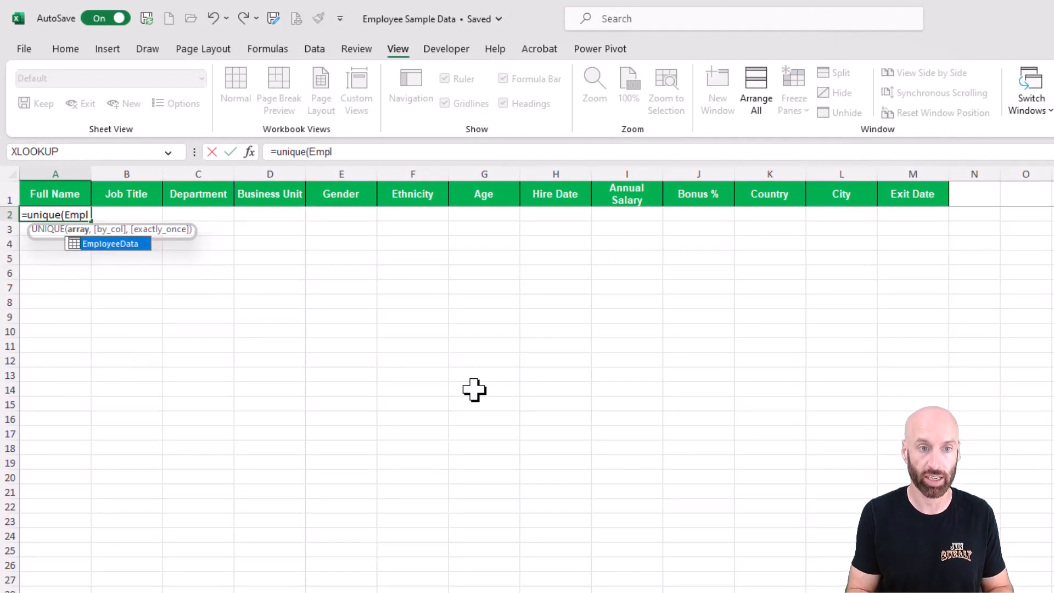
type("pl")
key("Tab")
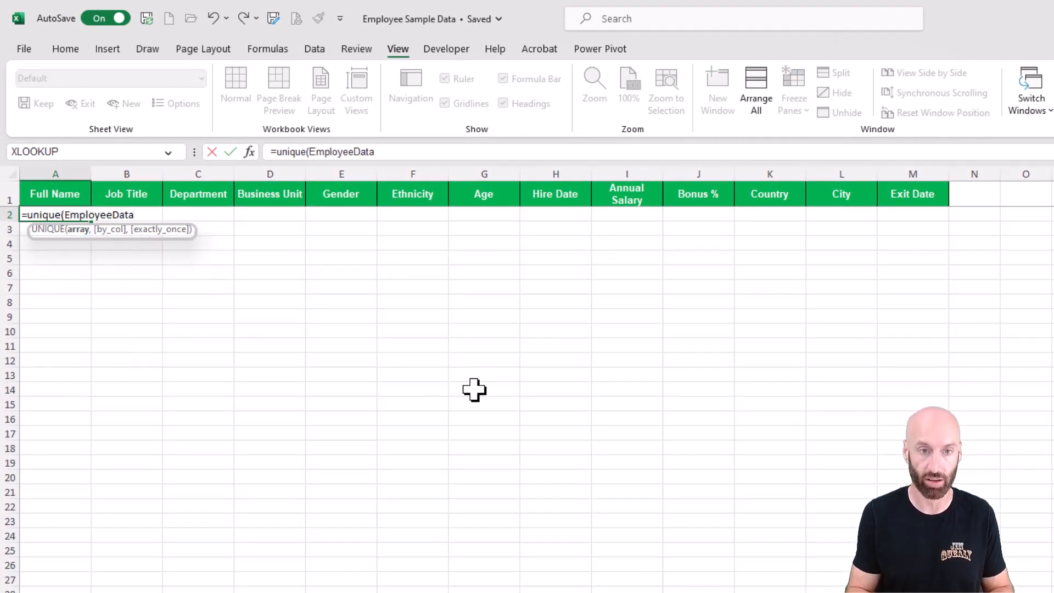
type("[")
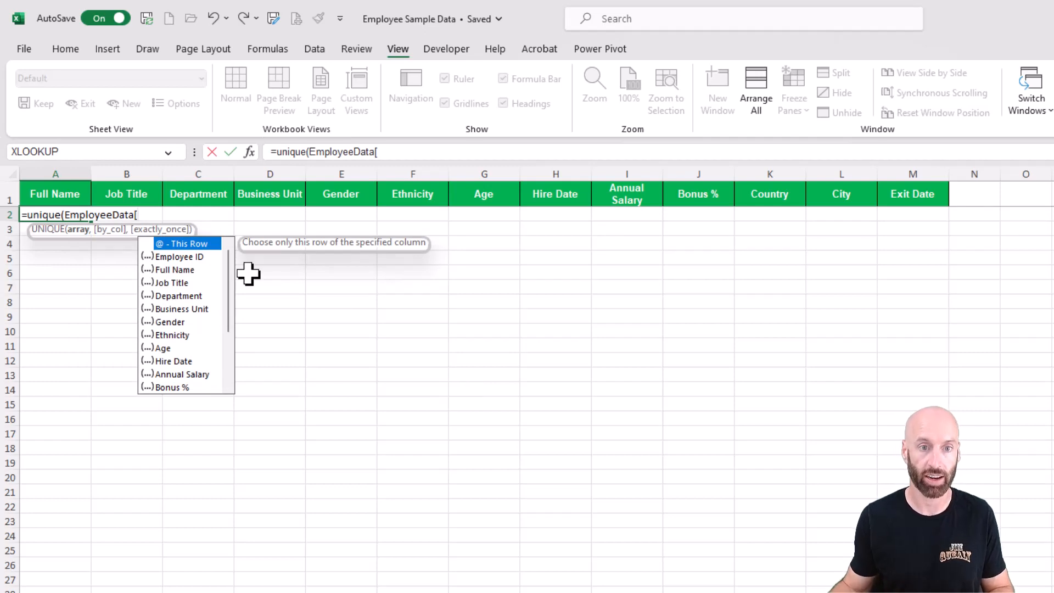
double_click(179, 257)
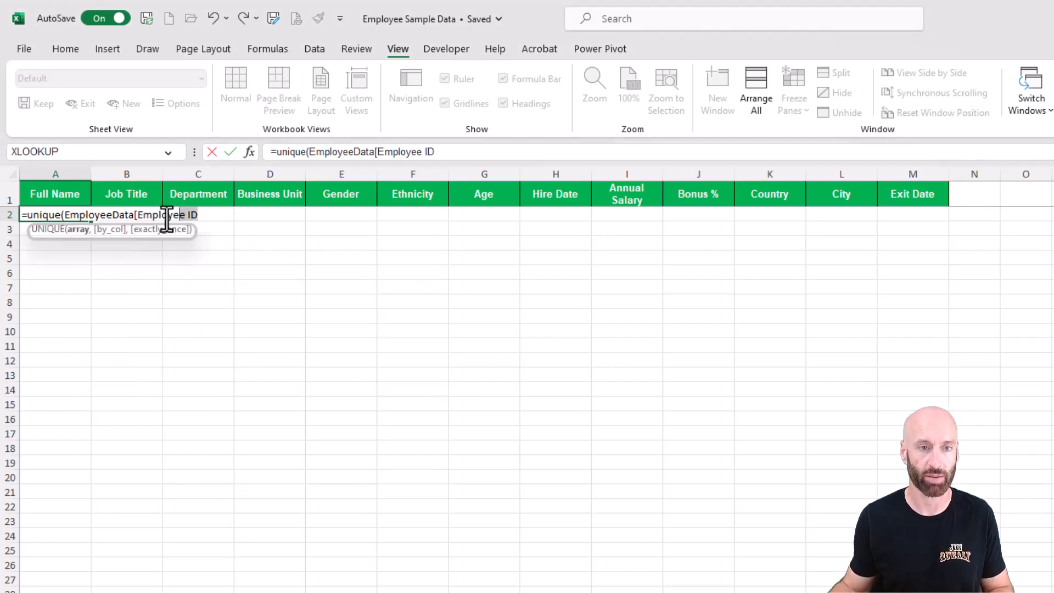
key("BackSpace")
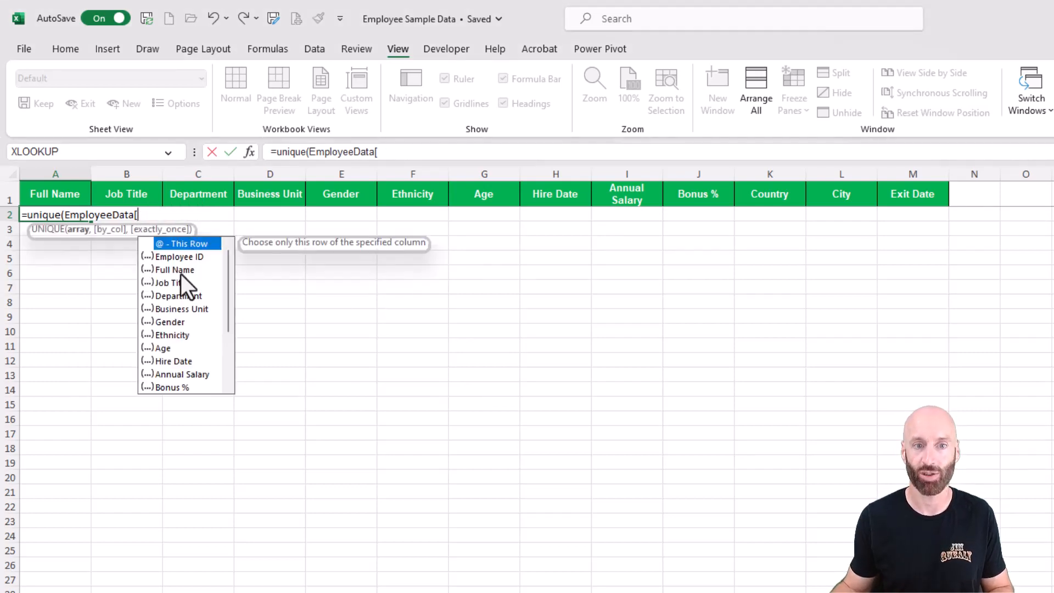
double_click(182, 270)
type(")")
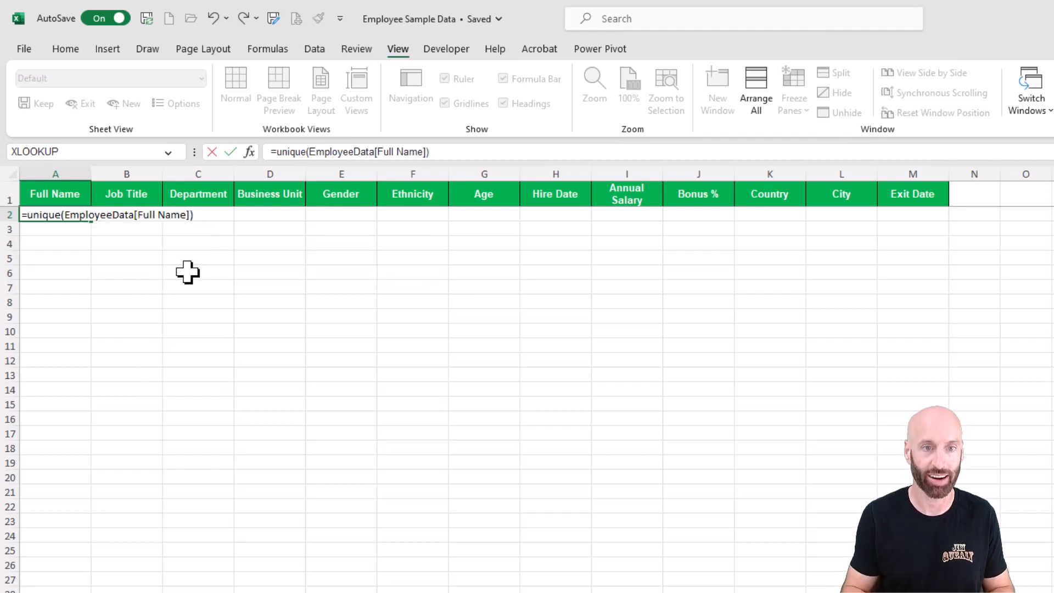
key("Return")
key("Up")
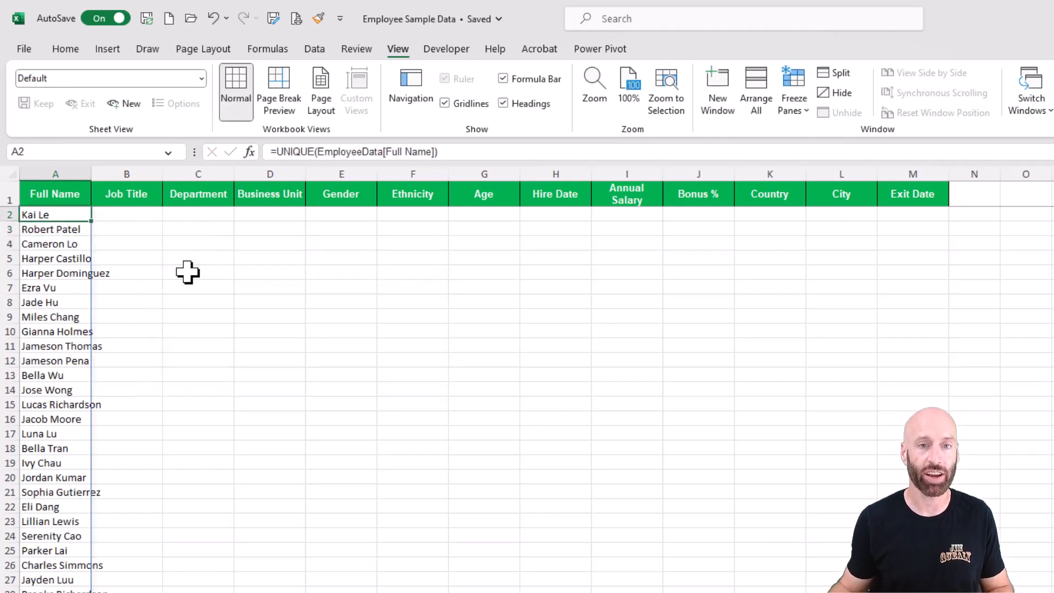
- Wrap the A2 formula in SORT so it reads =SORT(UNIQUE(EmployeeData[Full Name]),,)
left_click(277, 152)
type("sort(")
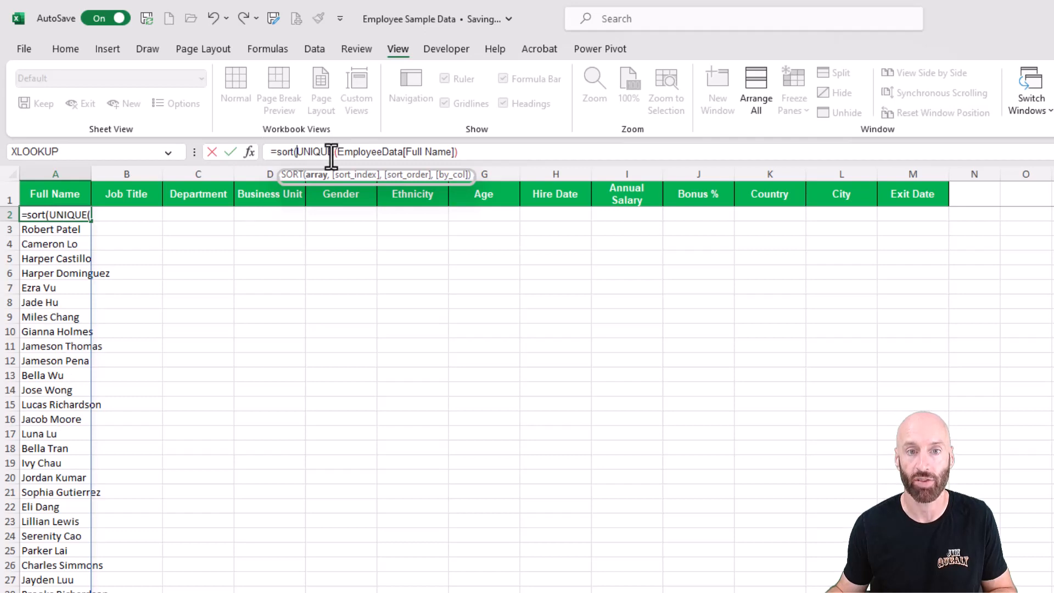
key("End")
type("),")
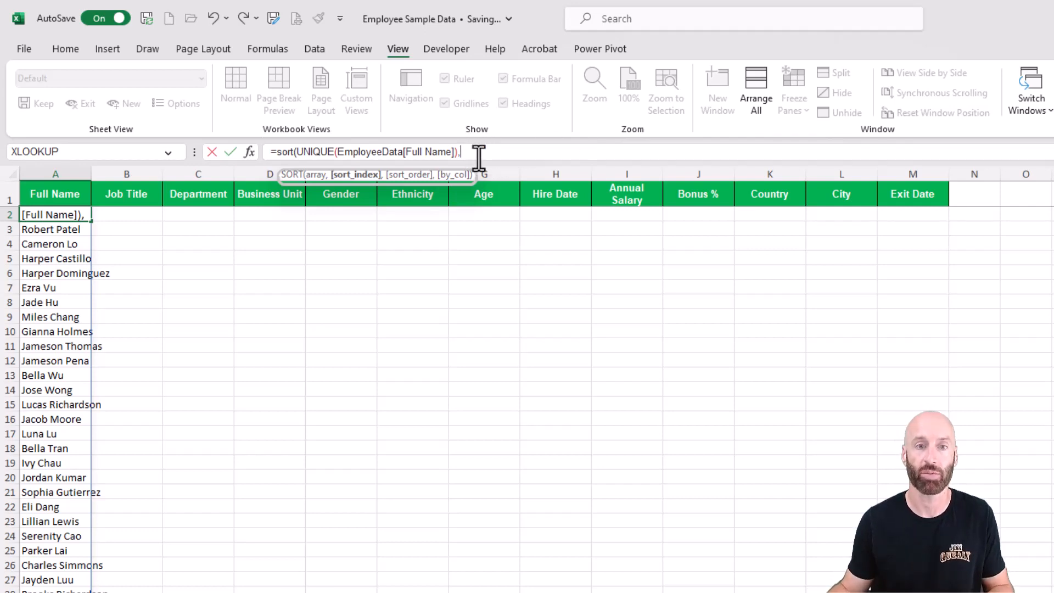
type(",")
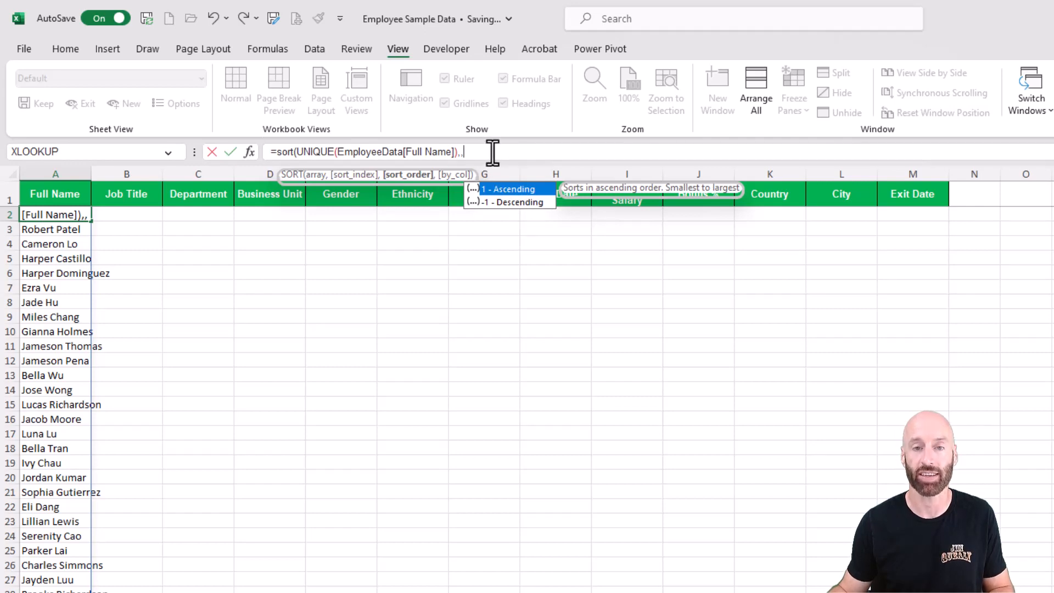
type(")")
key("Return")
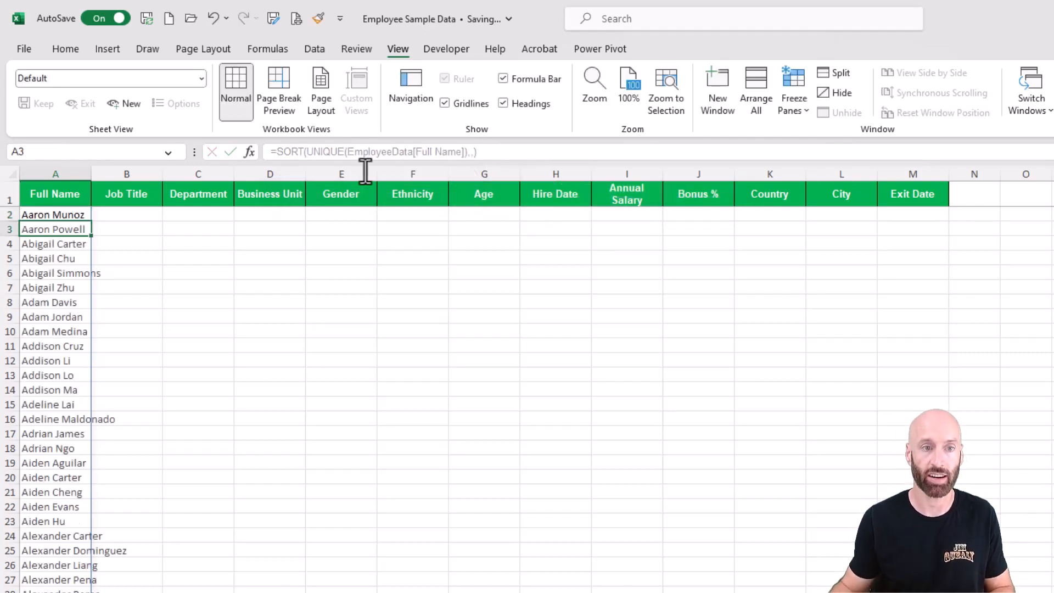
- Widen the Full Name column to fit its names and fill the A2 formula across through the Exit Date column
left_click_drag(92, 174, 151, 170)
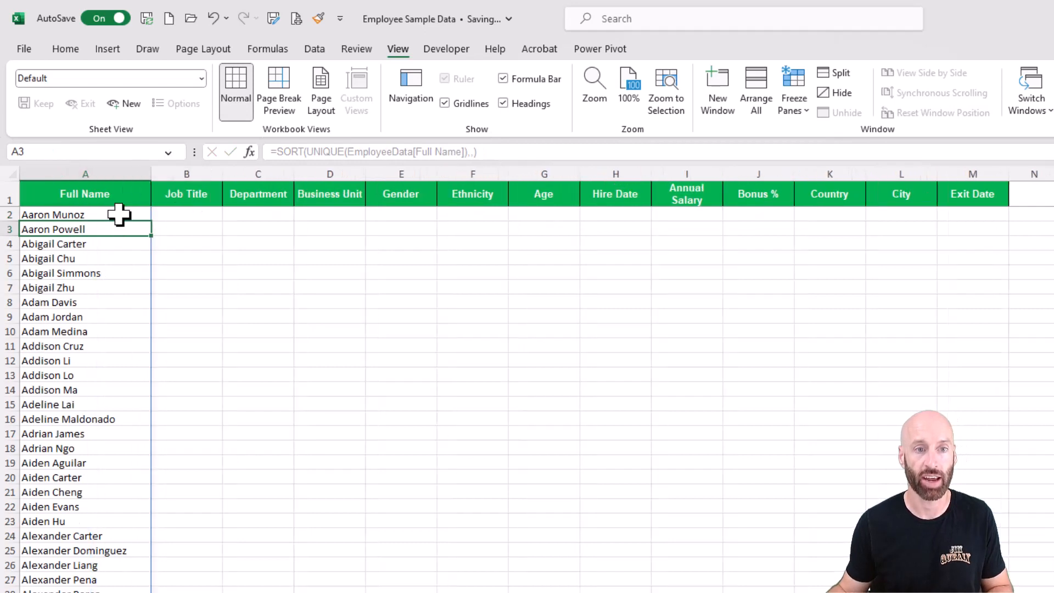
left_click(119, 214)
left_click_drag(183, 221, 1001, 226)
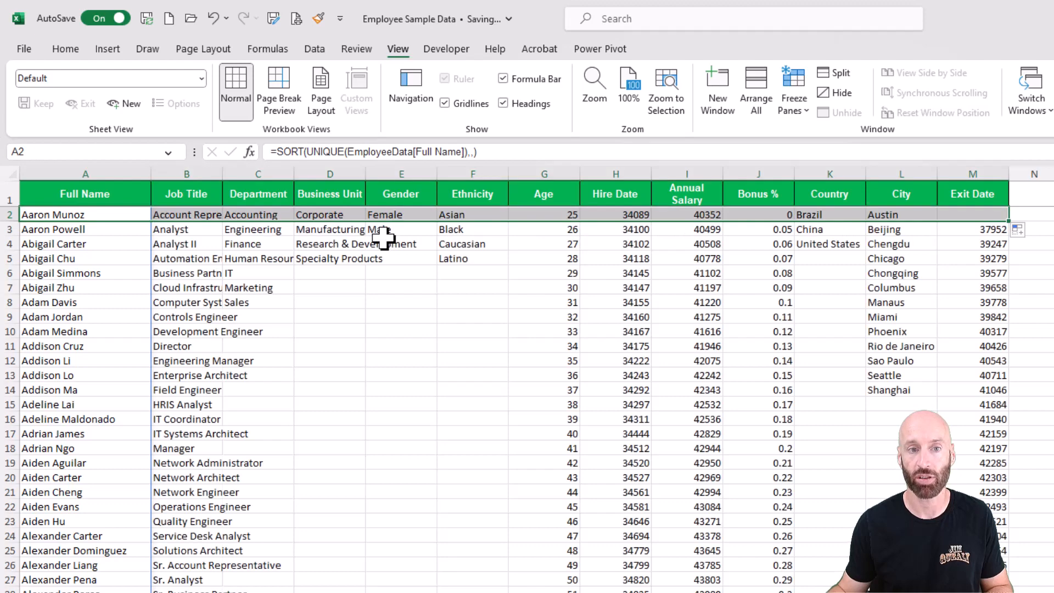
- Autofit the widths of the Job Title and Business Unit columns to their contents
double_click(224, 173)
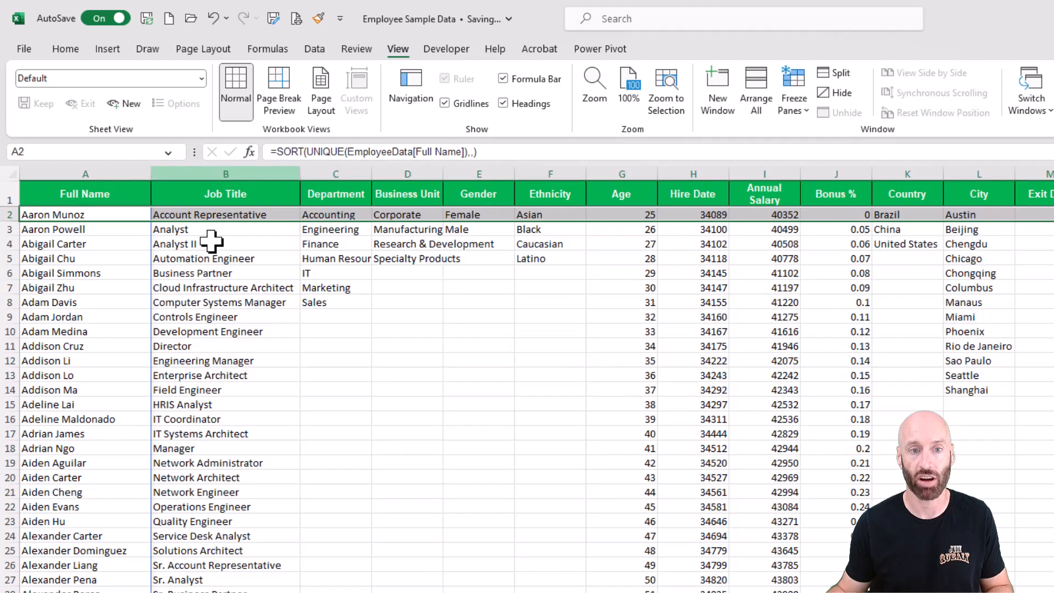
left_click(330, 248)
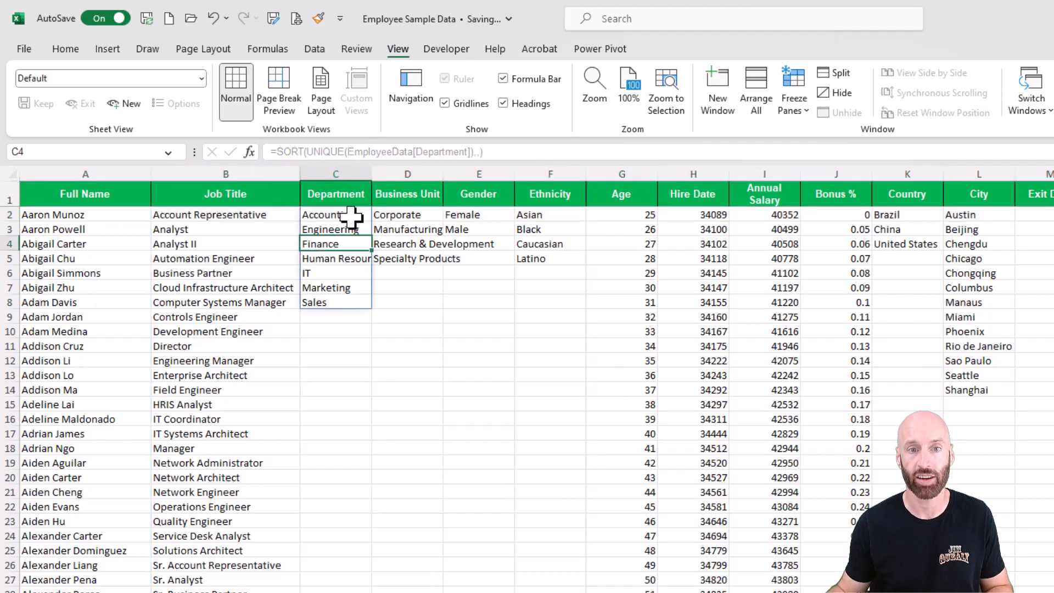
double_click(443, 173)
left_click(541, 217)
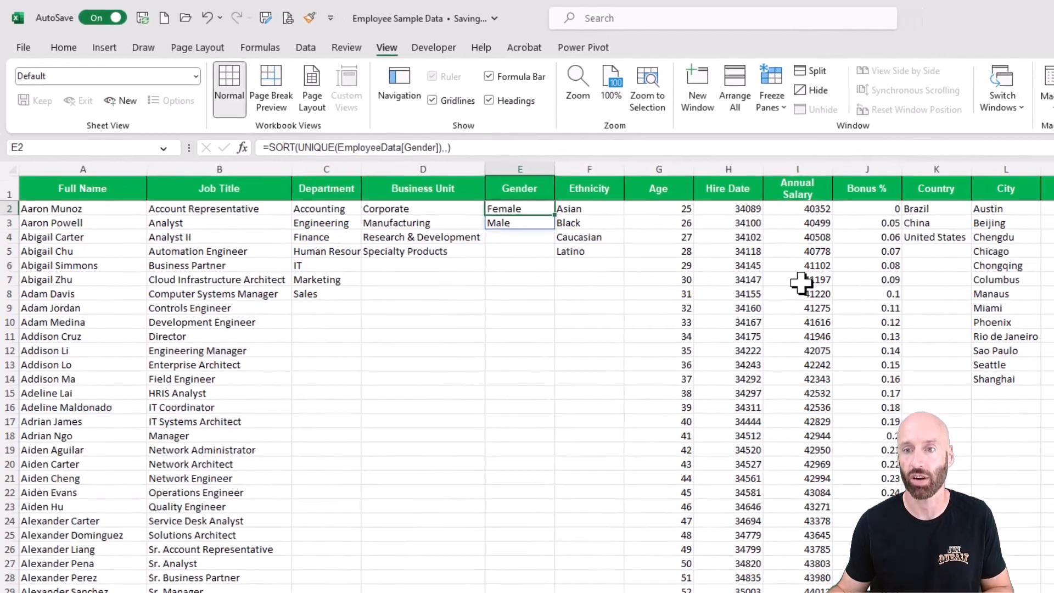
- Delete the Full Name column and the columns from Ethnicity through Bonus %
left_click(85, 174)
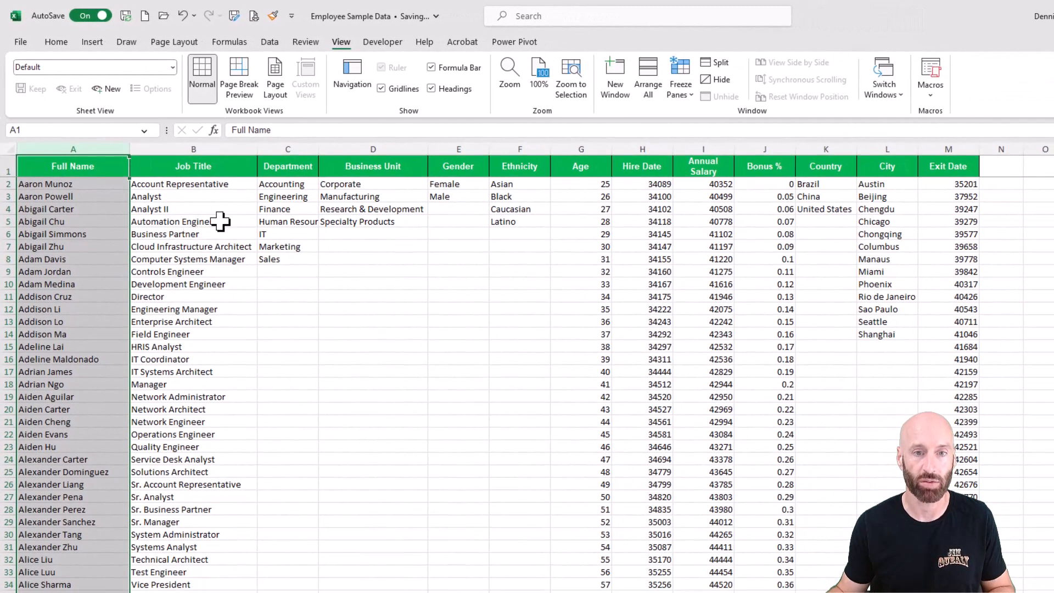
left_click(321, 175)
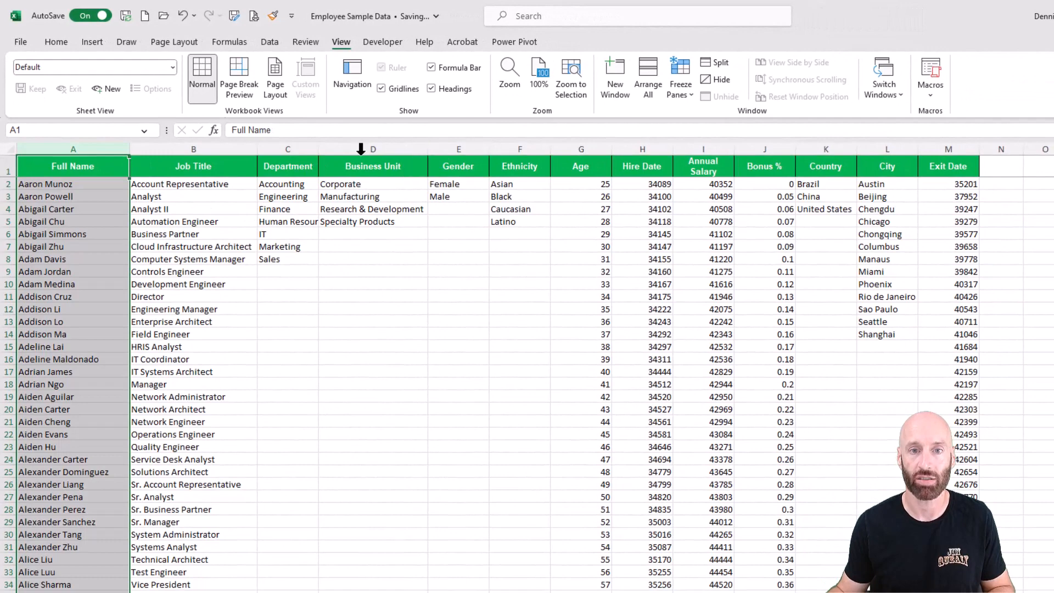
left_click_drag(503, 148, 765, 148)
right_click(765, 148)
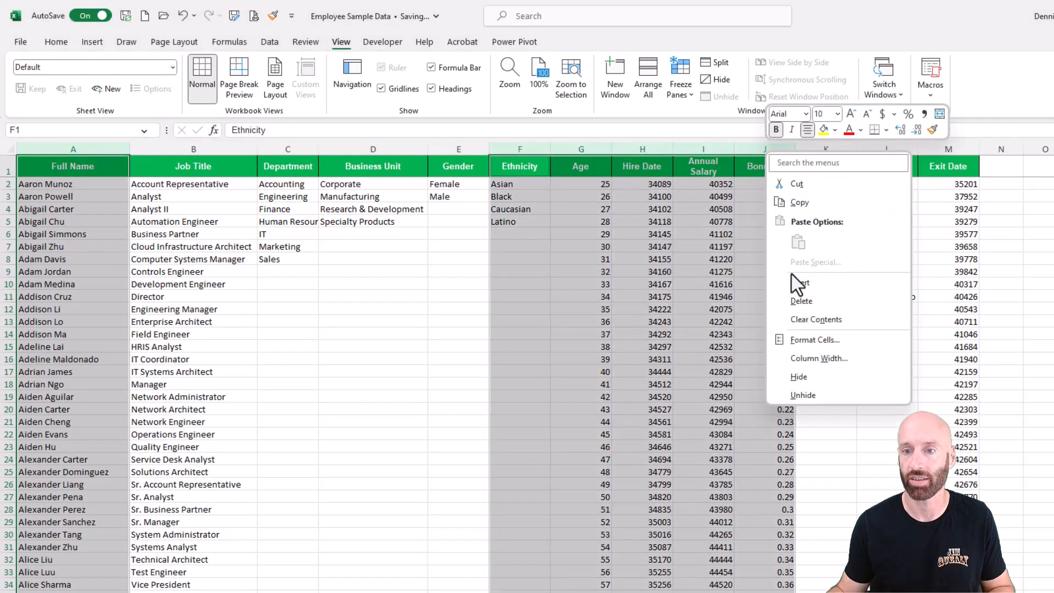
left_click(799, 284)
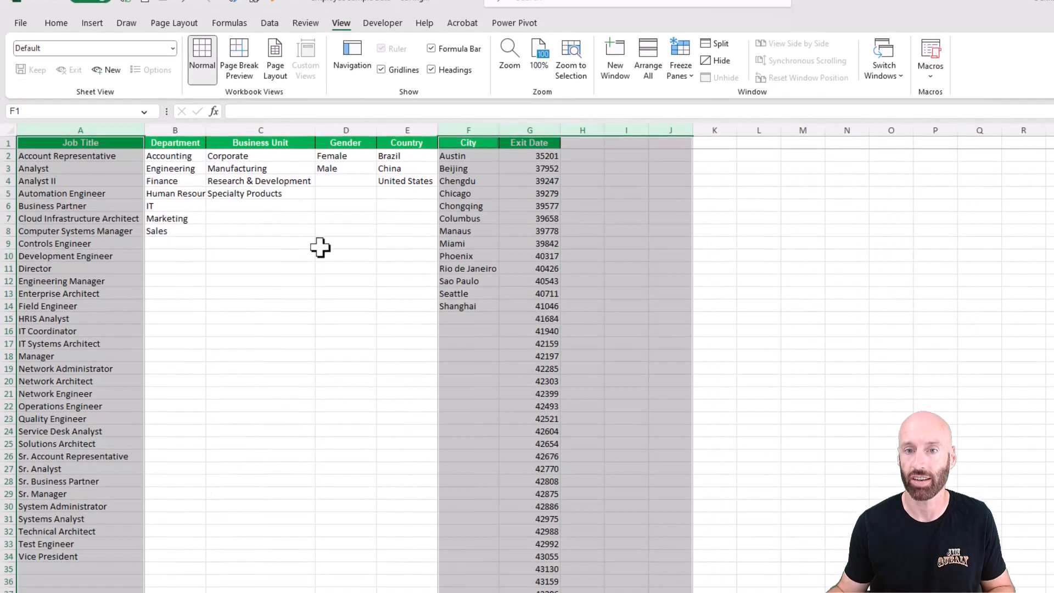
- Add a new worksheet, place it before the Data sheet, and rename it Summary Report
left_click(258, 279)
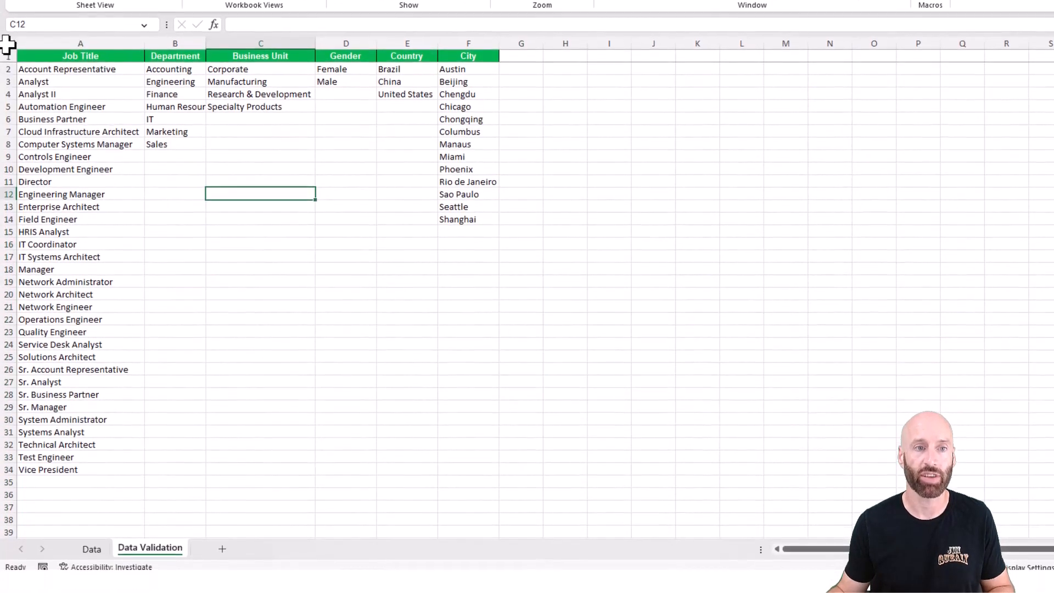
left_click(220, 548)
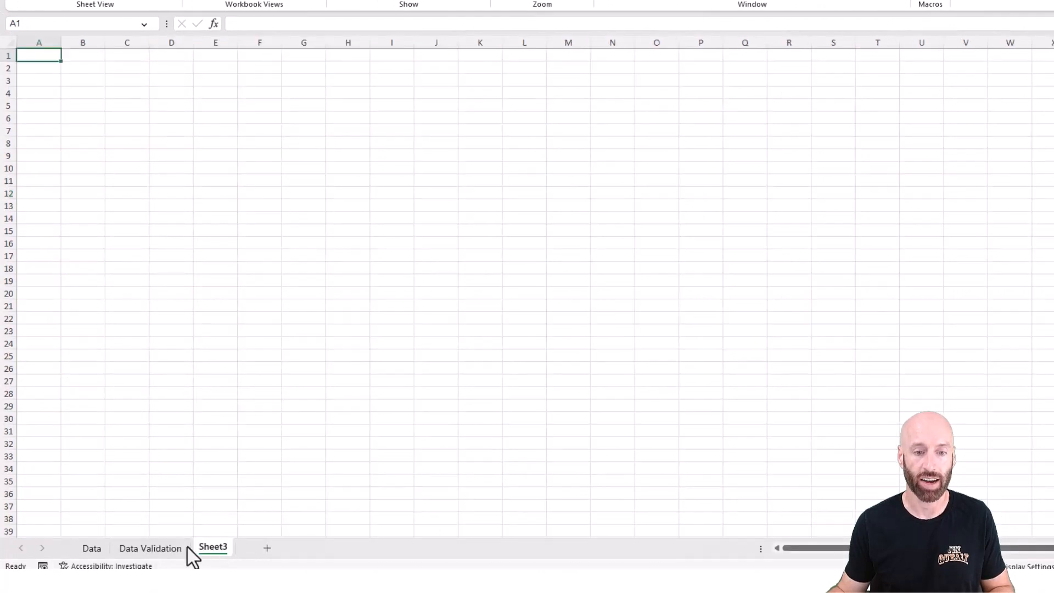
left_click_drag(198, 547, 79, 546)
key("alt+o")
type("hrSummary Report")
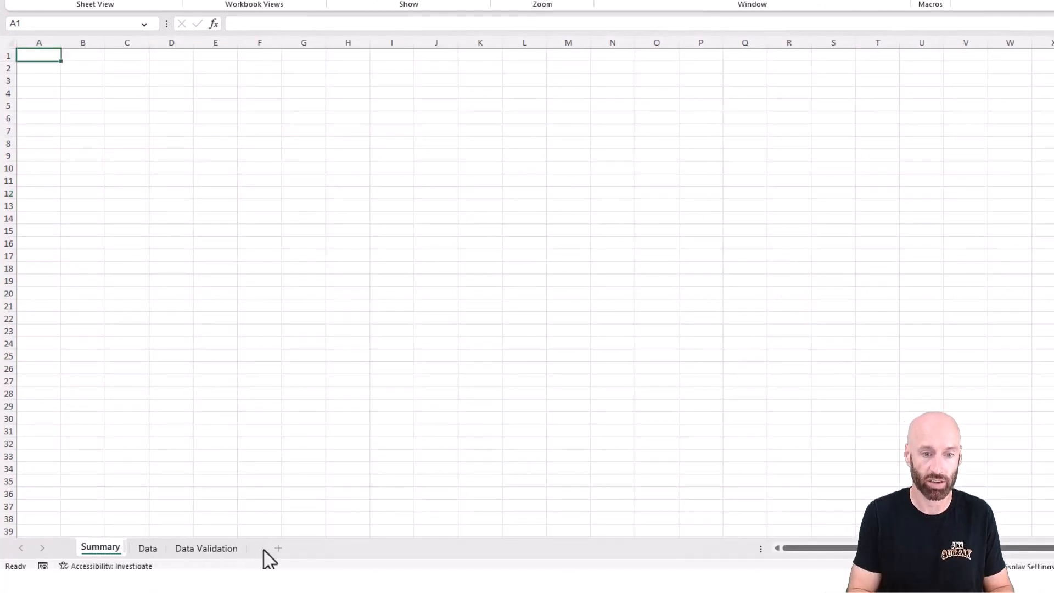
key("Return")
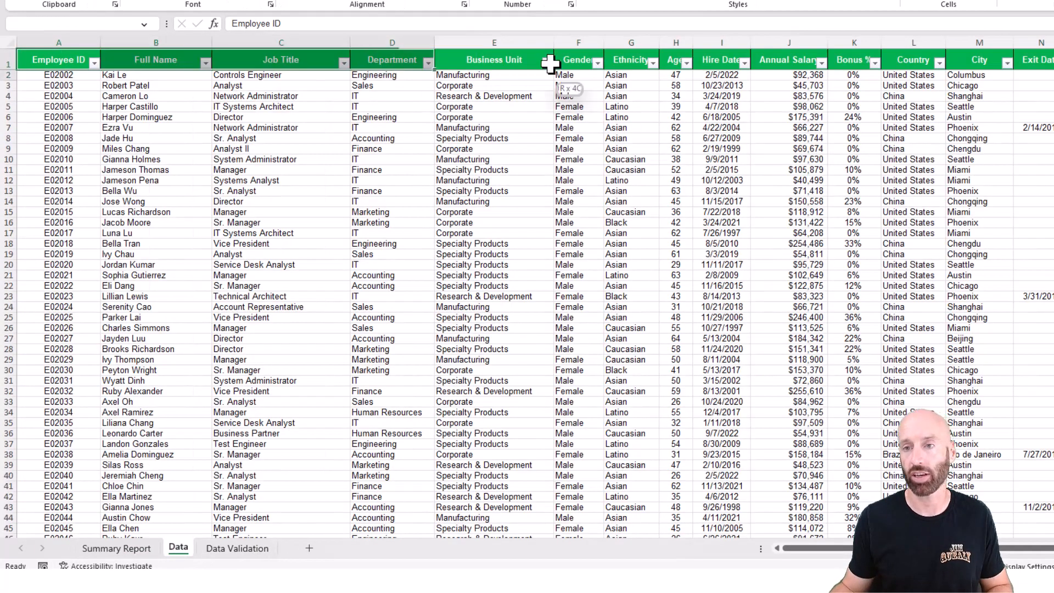
- Copy the header row from the Data sheet and paste it into the Summary Report sheet starting at A5
key("ctrl+c")
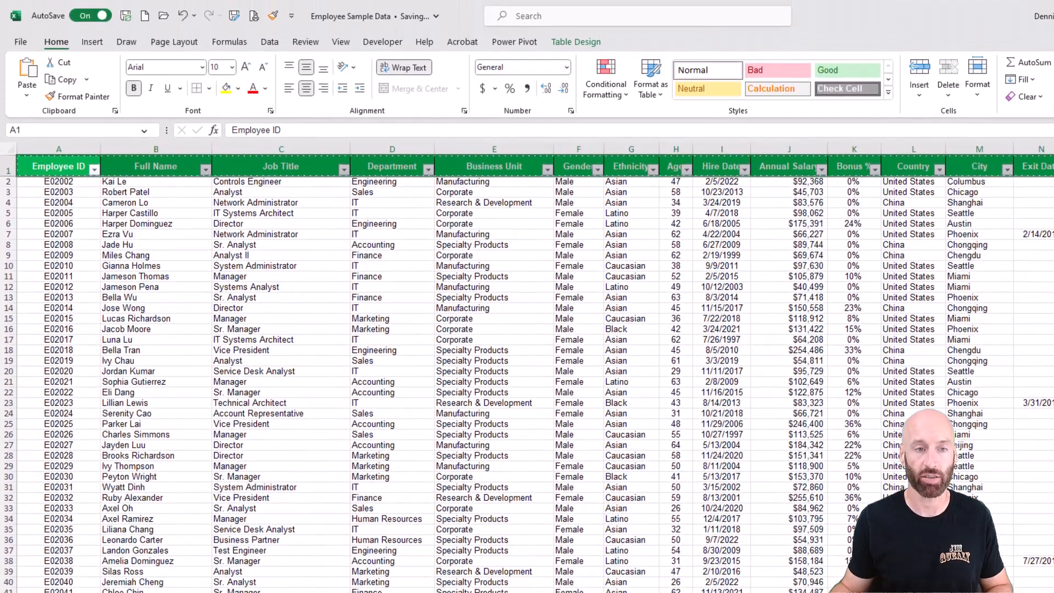
key("ctrl+Page_Down")
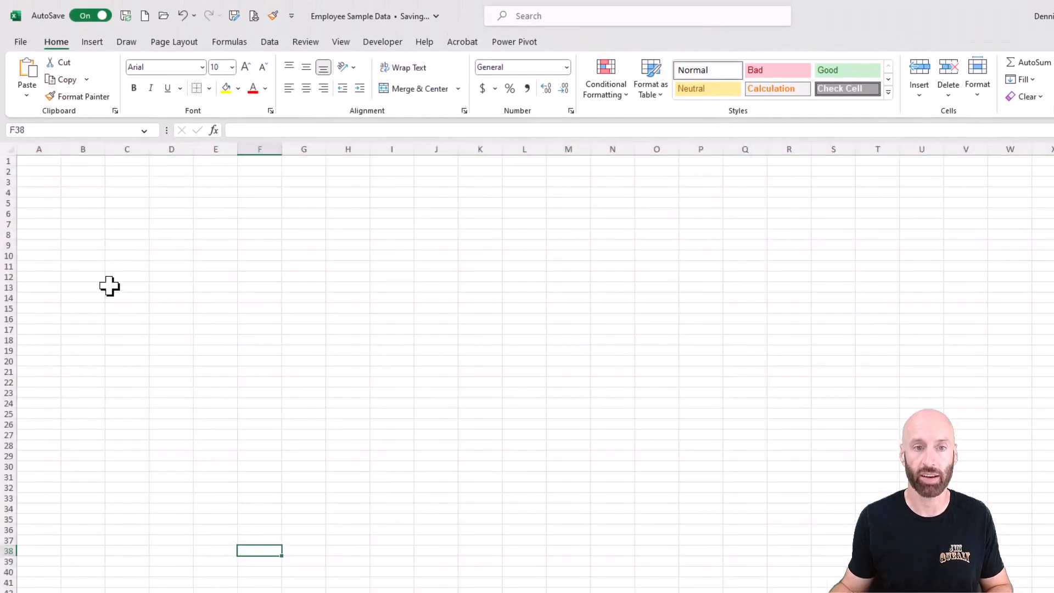
left_click(40, 204)
key("ctrl+v")
- Freeze the panes above row 6 so the header row and the rows above it stay fixed
left_click(341, 41)
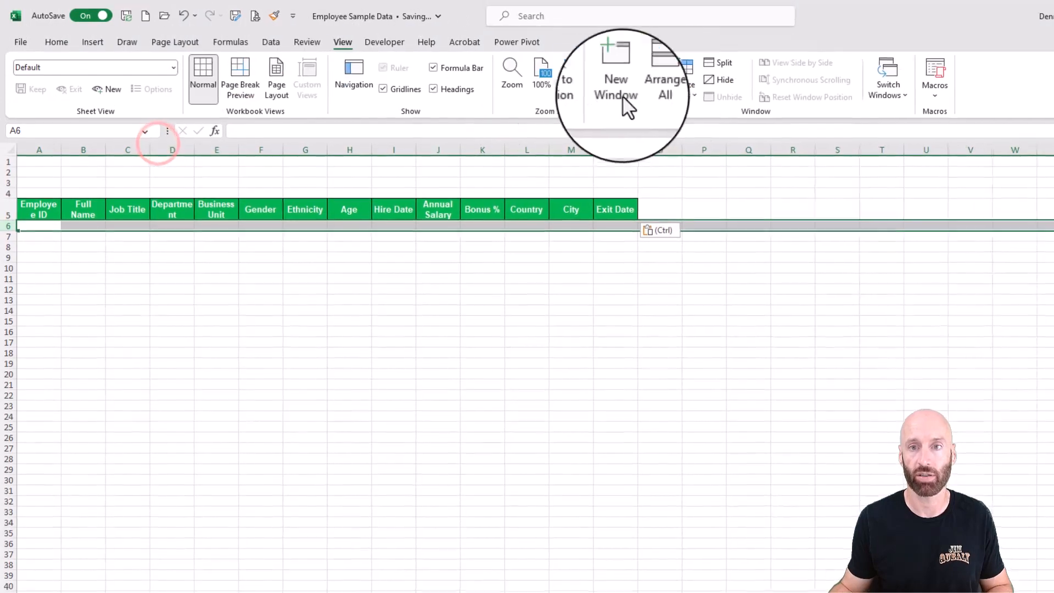
left_click(684, 85)
left_click(695, 120)
left_click(49, 193)
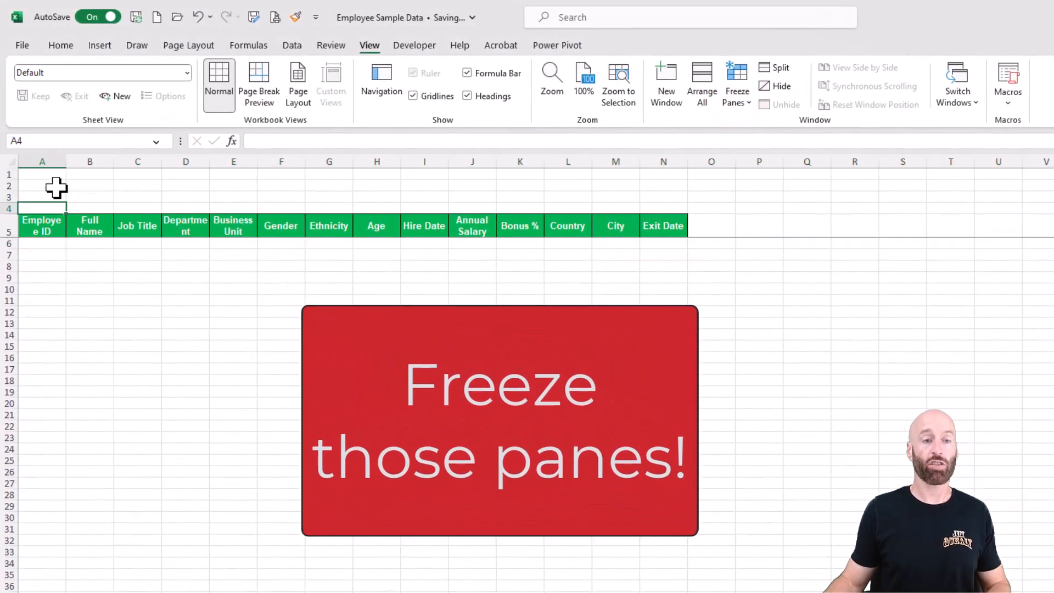
- Enter the label "Choose Department:" in cell A2
left_click(56, 187)
type("Choose Dep")
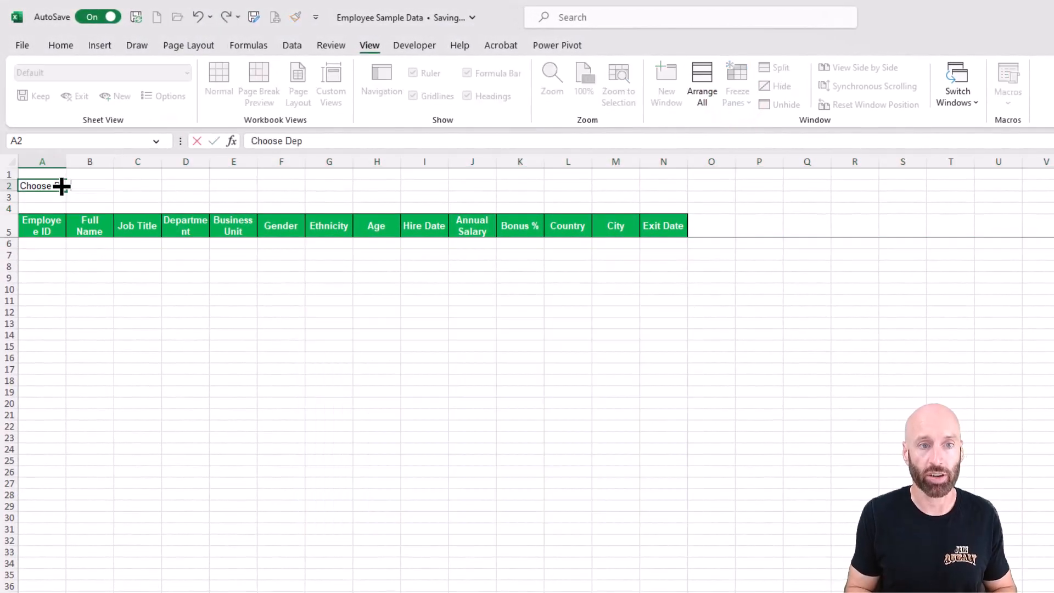
type("artment:")
- Start a data validation rule for cell C2 that allows a List
left_click(137, 185)
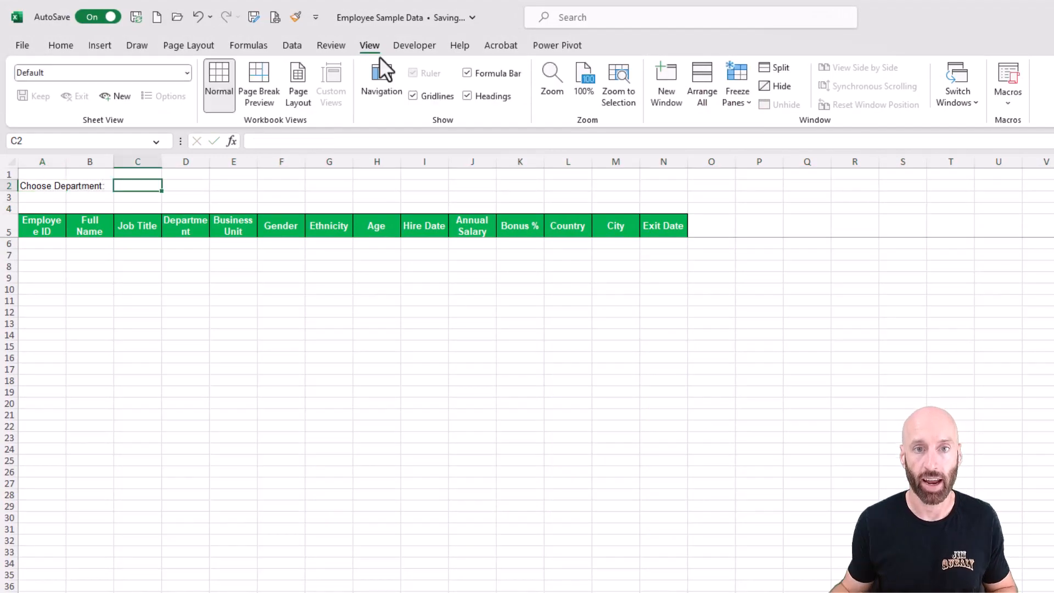
left_click(292, 45)
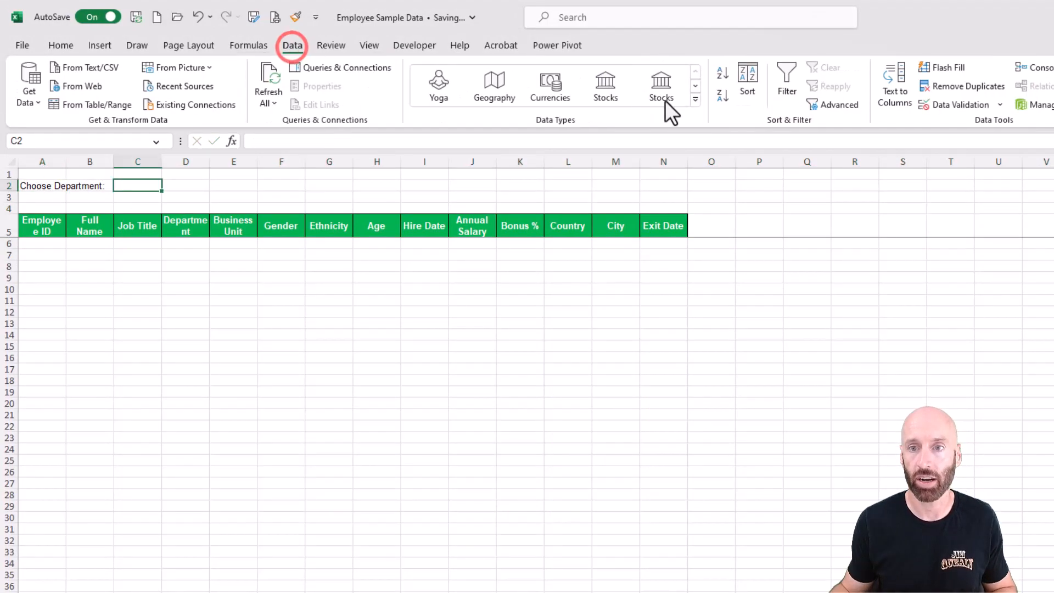
left_click(999, 107)
left_click(966, 123)
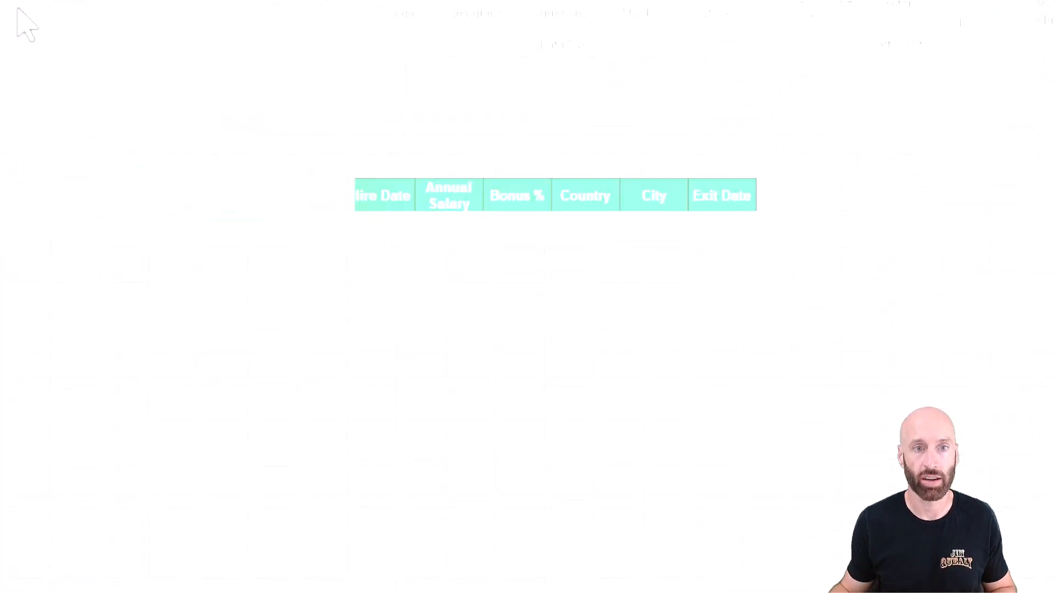
left_click(224, 88)
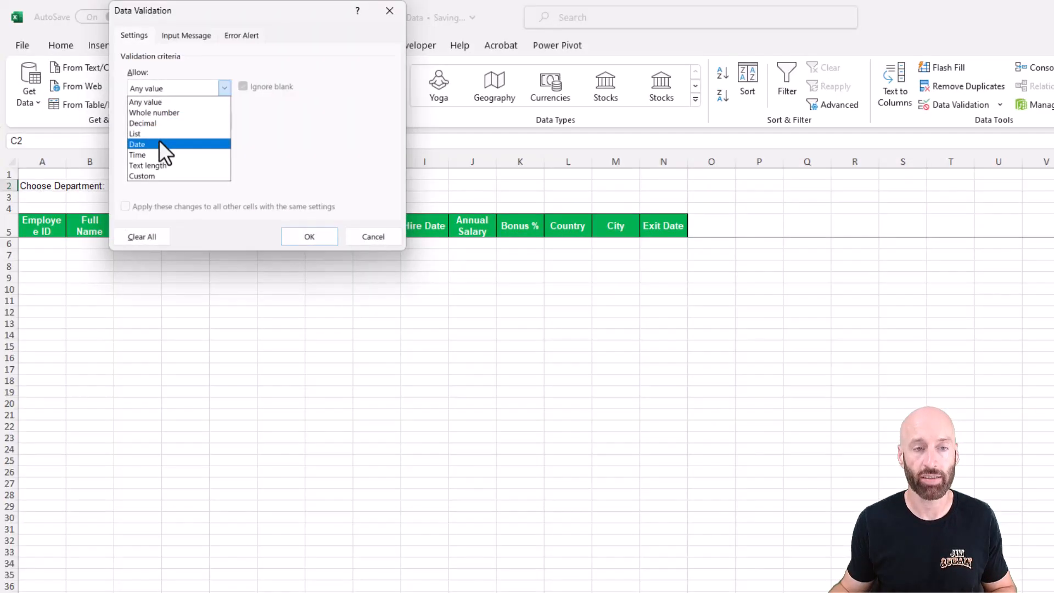
left_click(160, 134)
- Set the list source to ='Data Validation'!$B$2#, apply the rule, and choose Accounting in cell C2
left_click(157, 157)
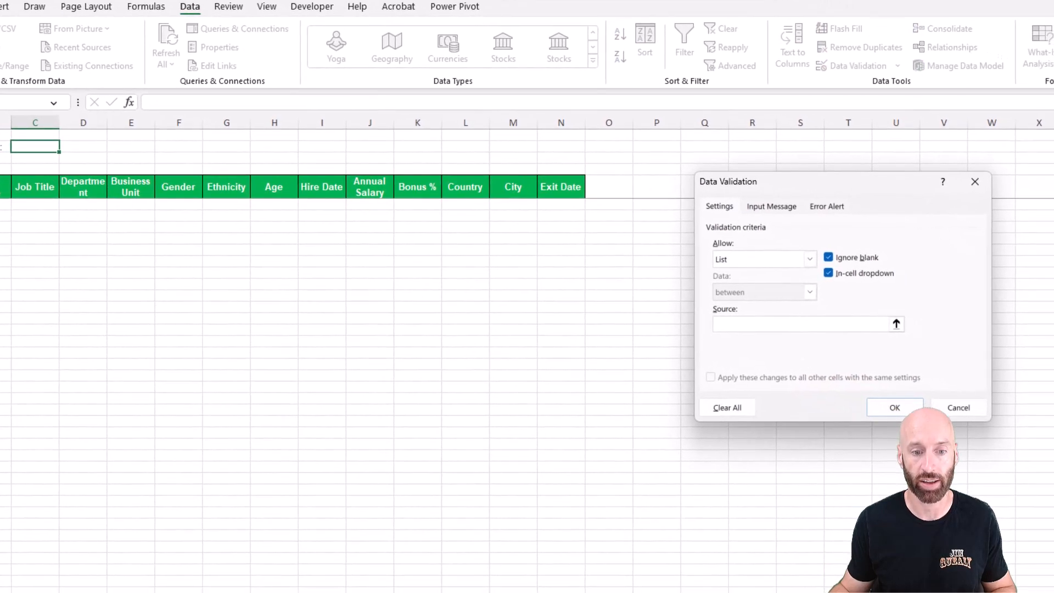
left_click(250, 590)
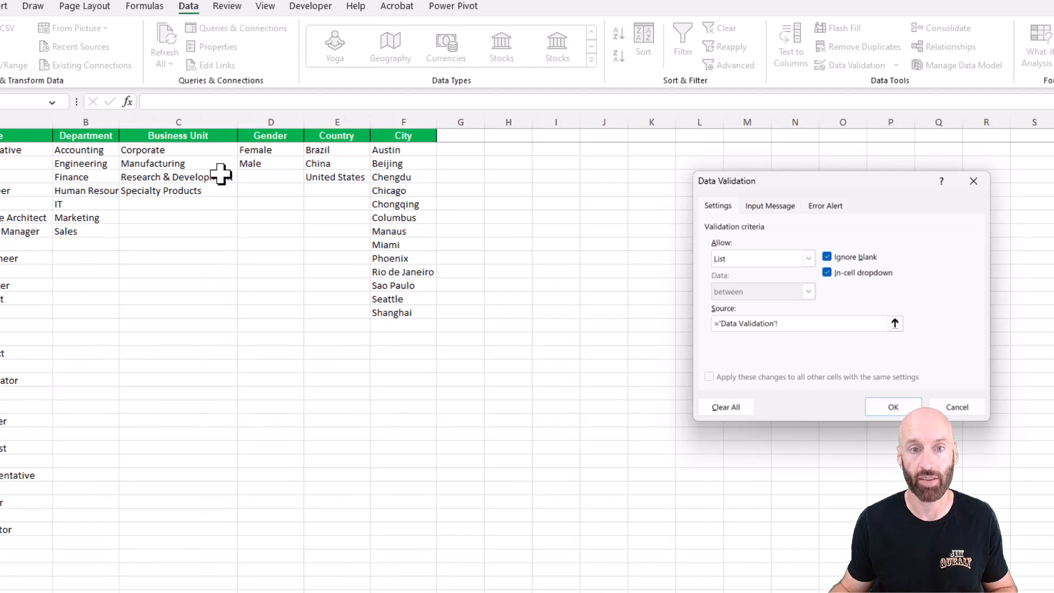
left_click(87, 152)
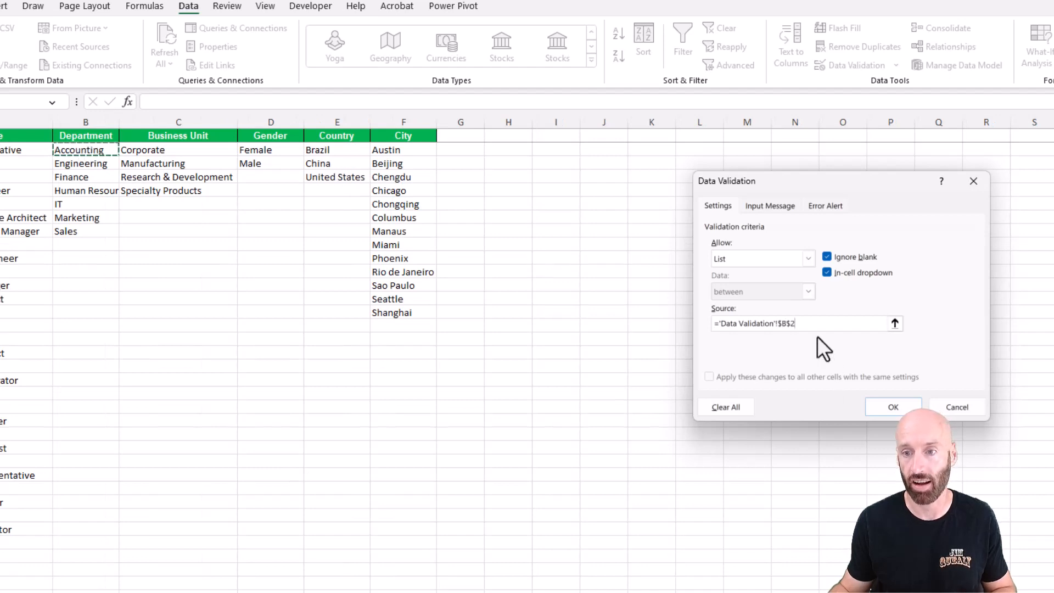
type("#")
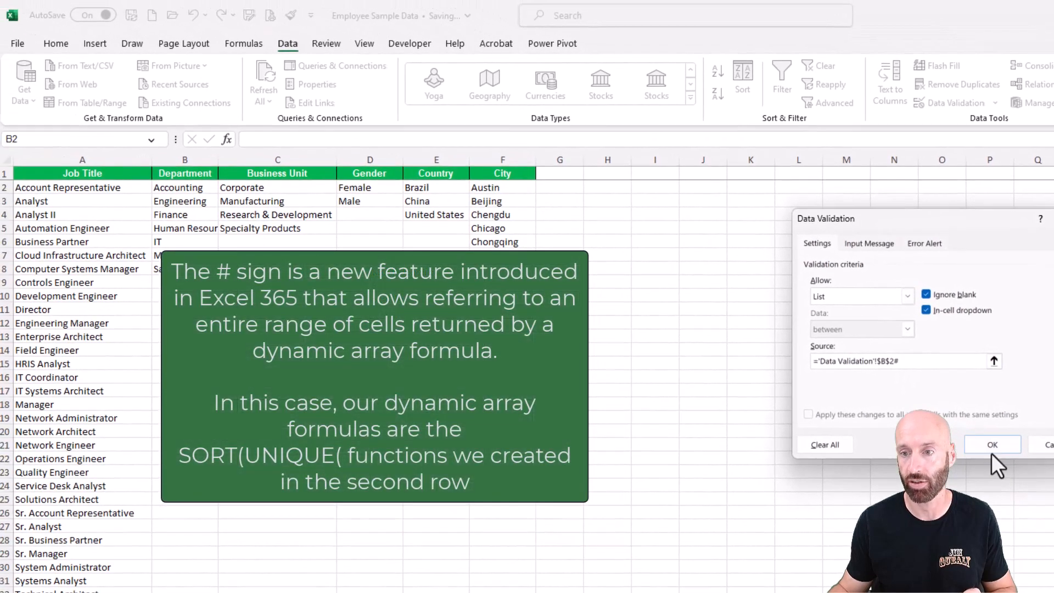
left_click(895, 408)
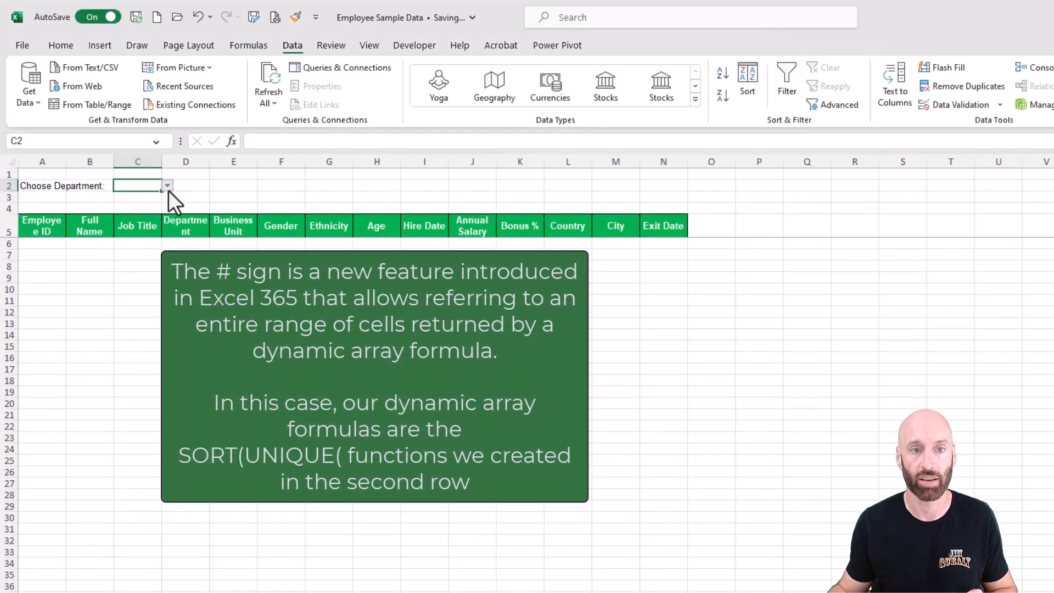
left_click(168, 185)
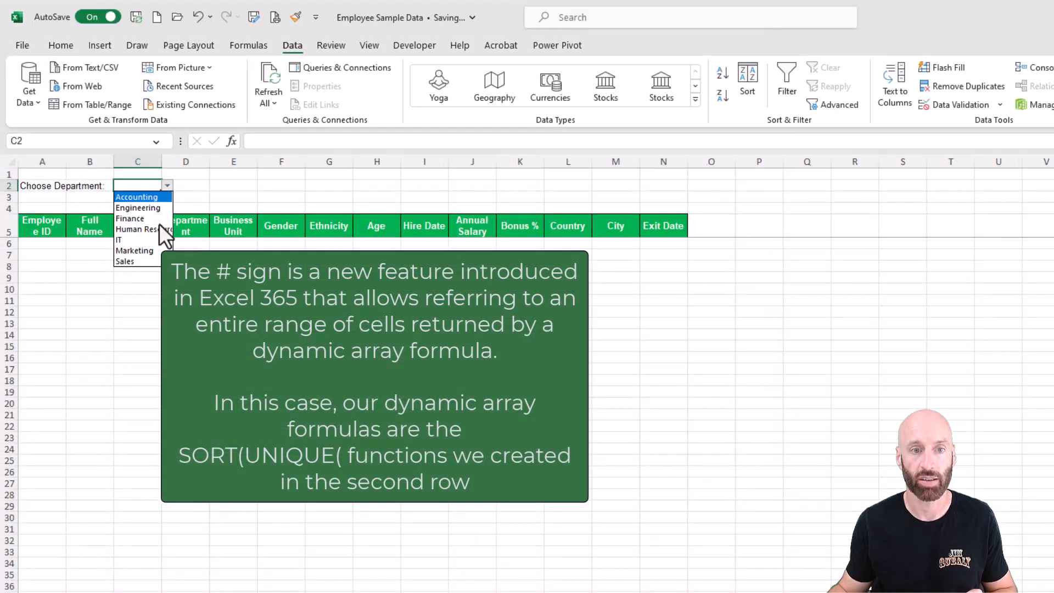
left_click(137, 197)
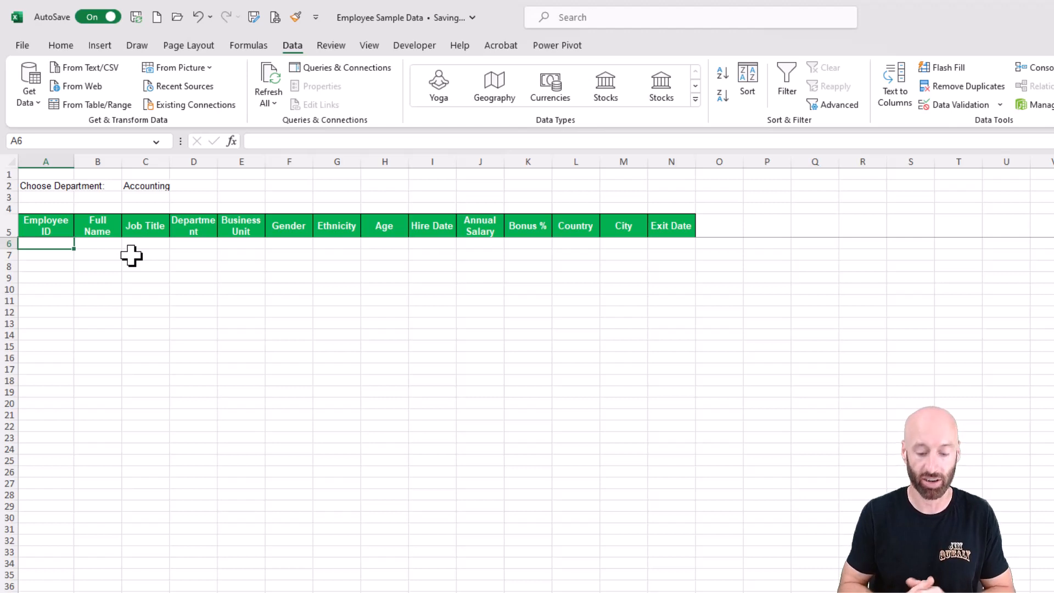
- Begin a FILTER formula in cell A6 with the EmployeeData table as its array
type("=Filter")
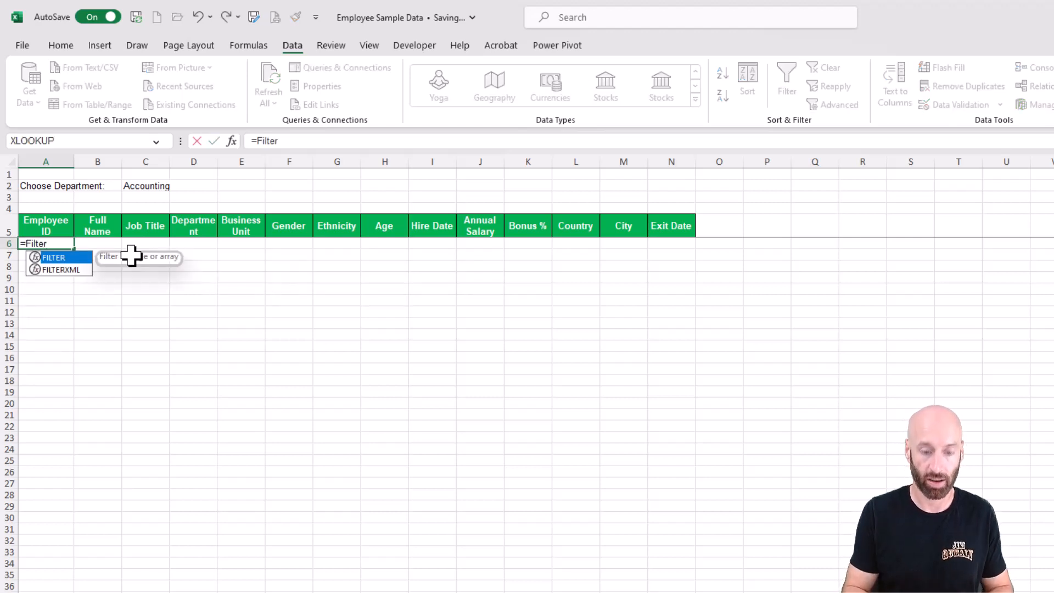
type("(")
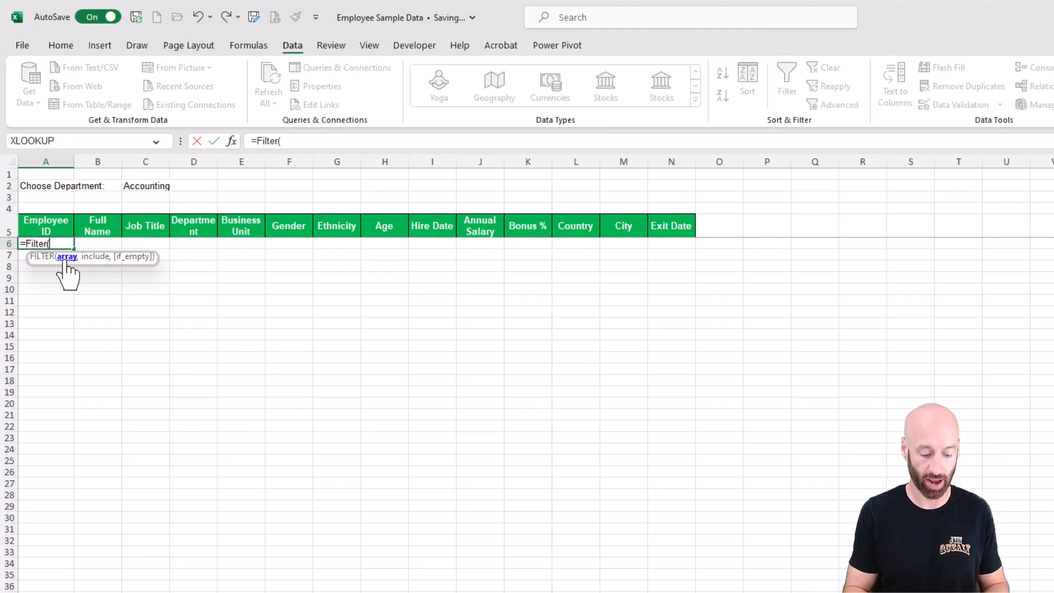
type("Empl")
key("Tab")
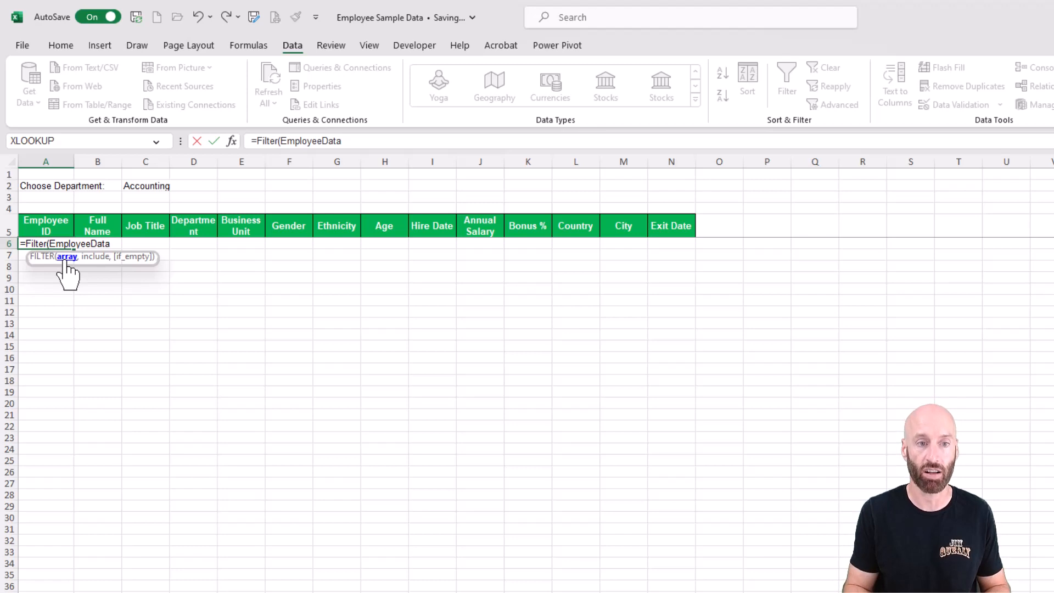
type(",")
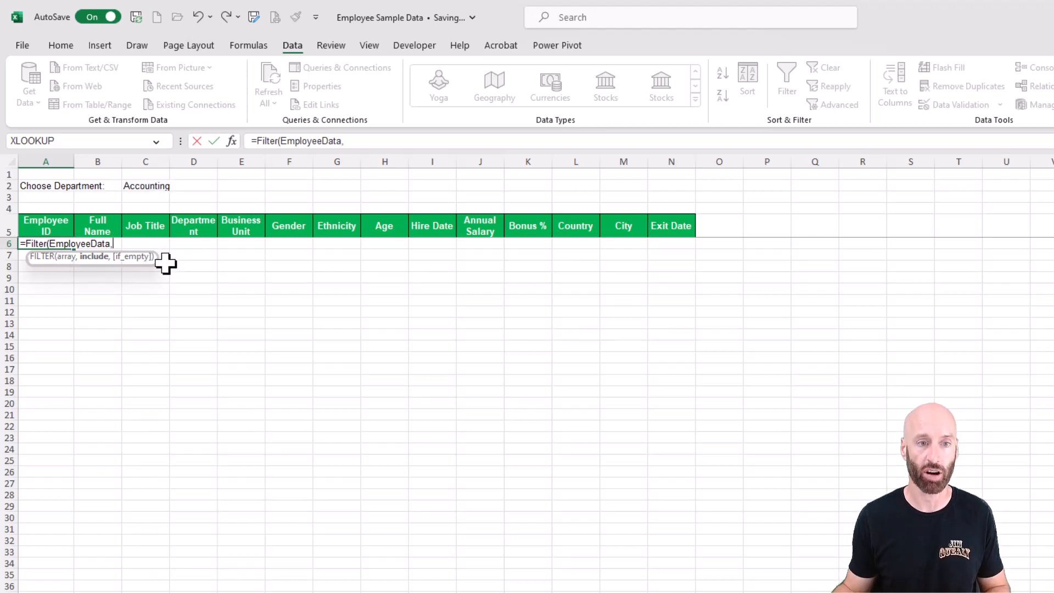
- Complete the A6 FILTER formula with the include condition EmployeeData[Department]=$C$2, using an absolute cell reference
type("Emplo")
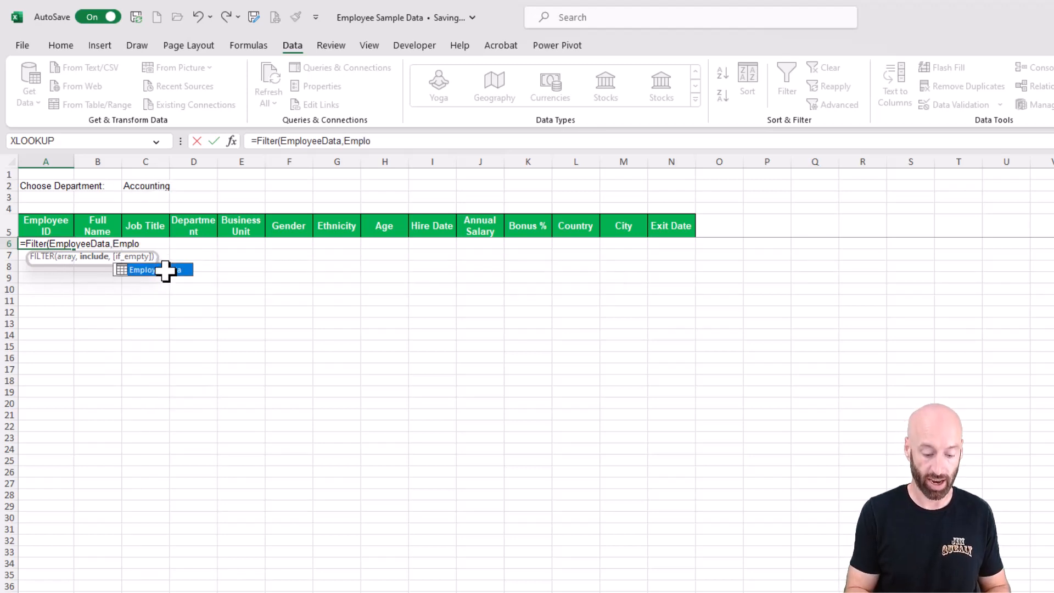
double_click(165, 269)
type("[De")
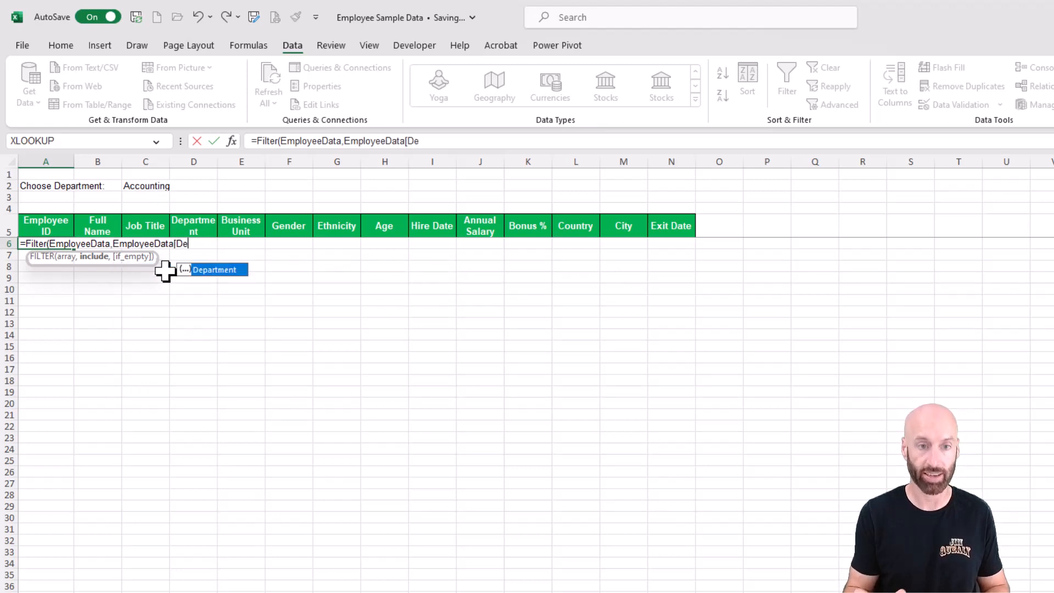
key("Tab")
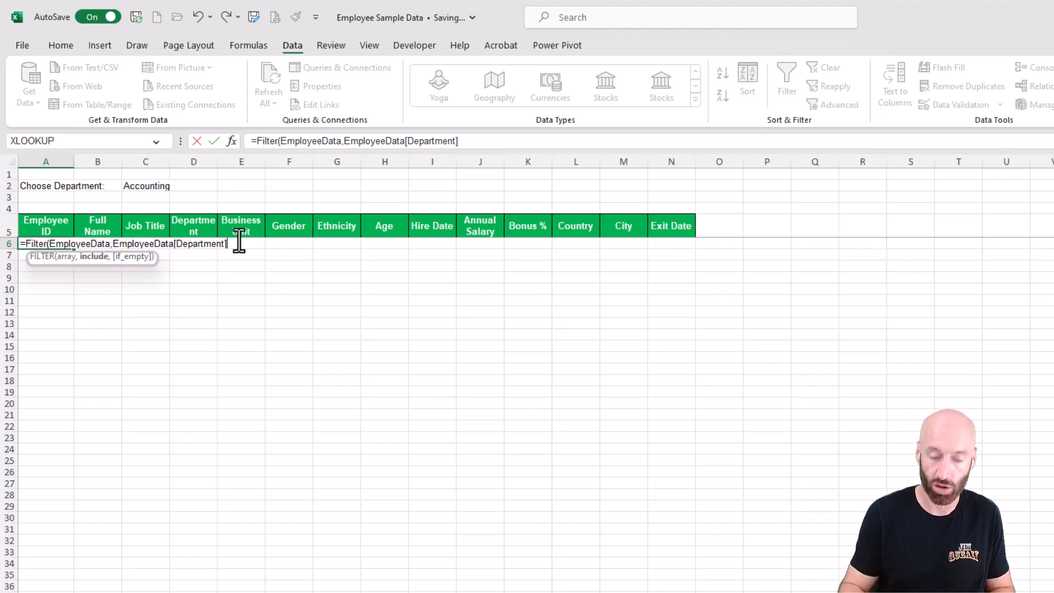
left_click(146, 185)
key("F4")
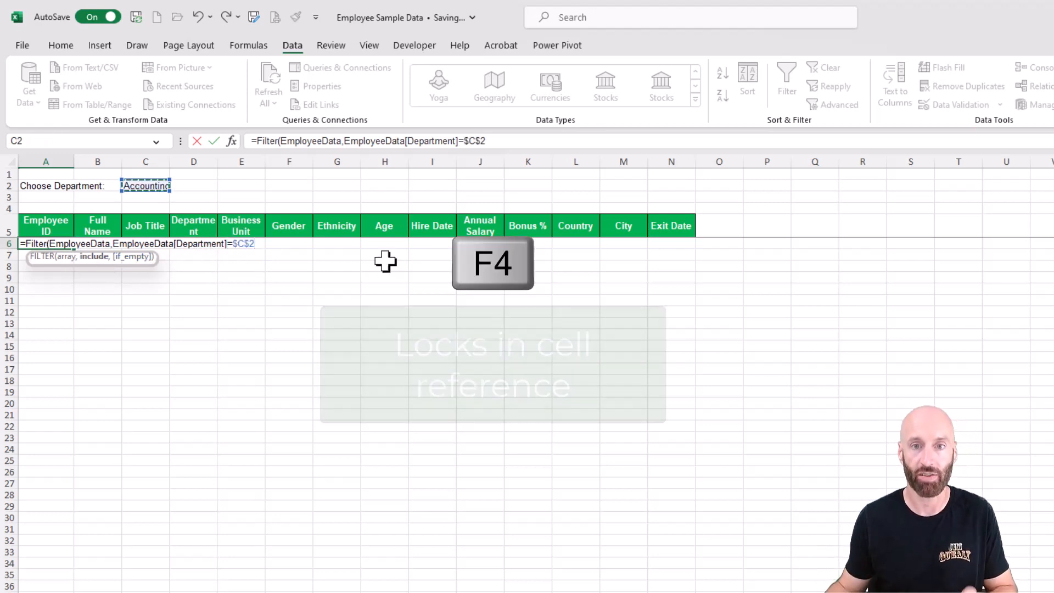
type(")")
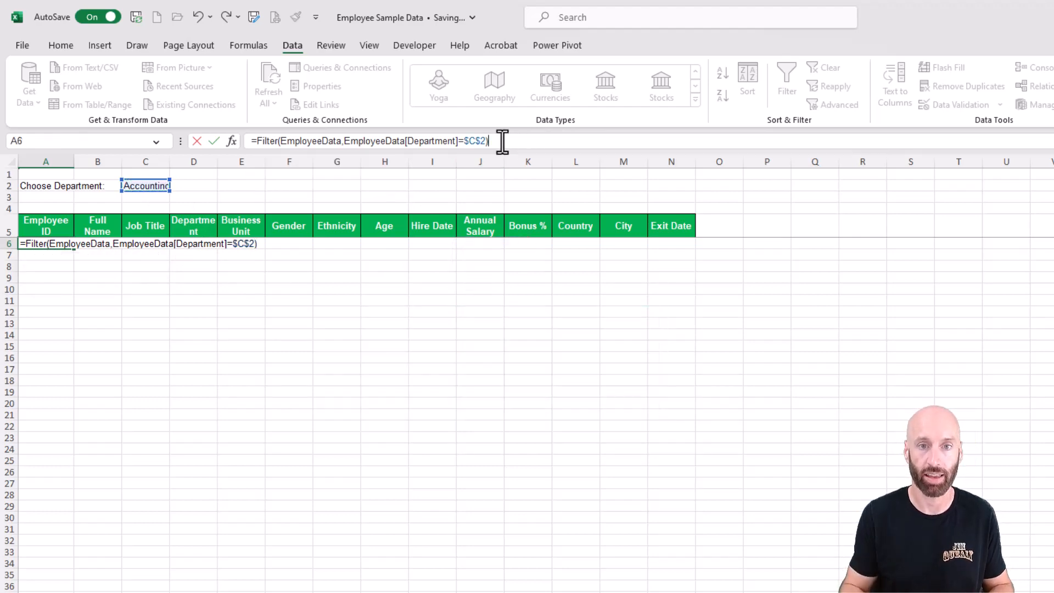
key("Return")
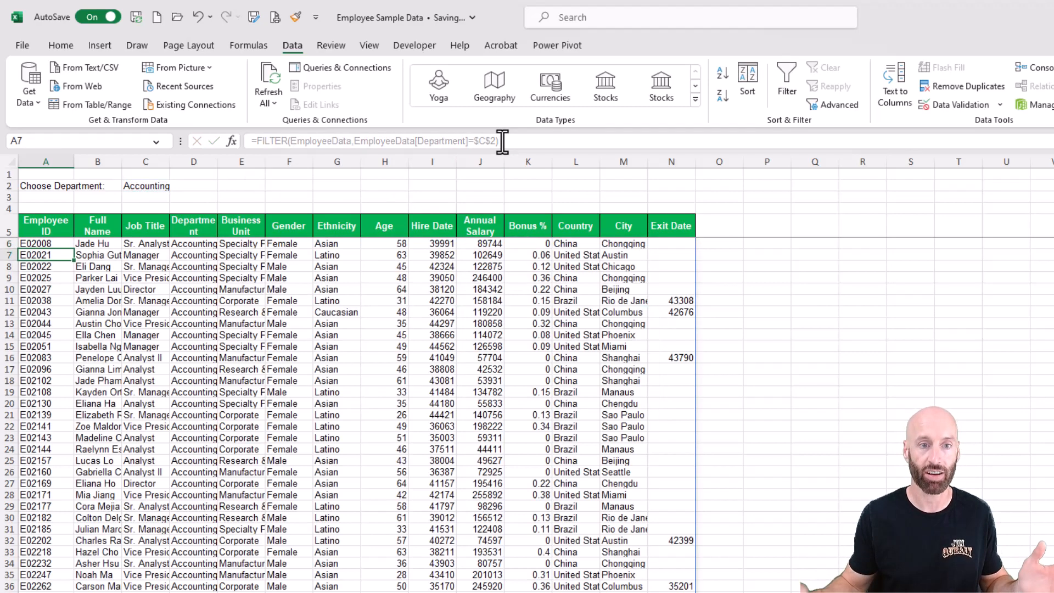
- Format the Annual Salary column as currency without decimals
left_click(481, 161)
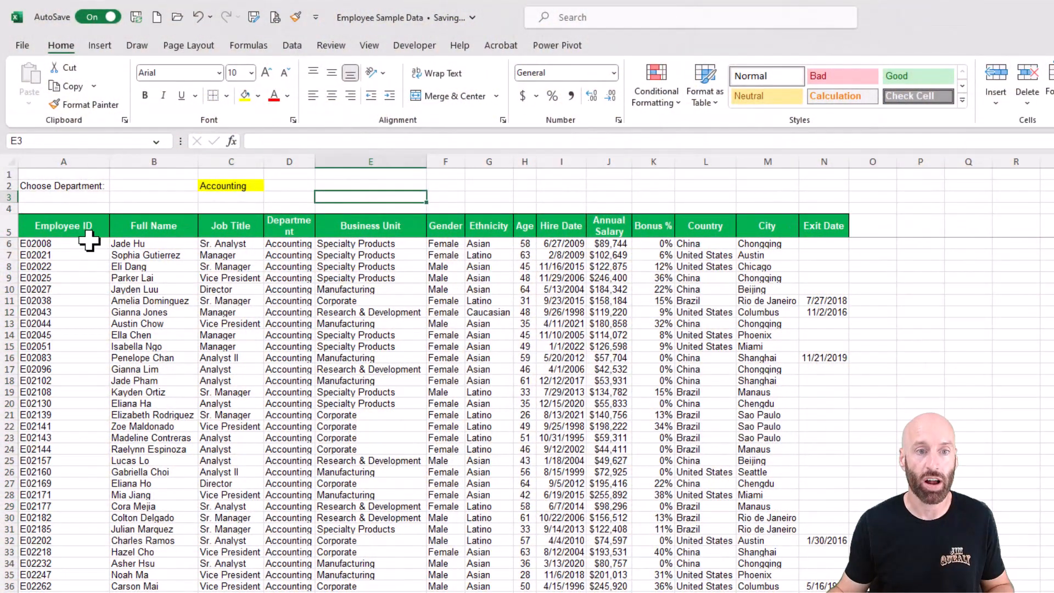
- Enter the formula =A6 in cell P6 to reference the first cell of the FILTER results
left_click(89, 242)
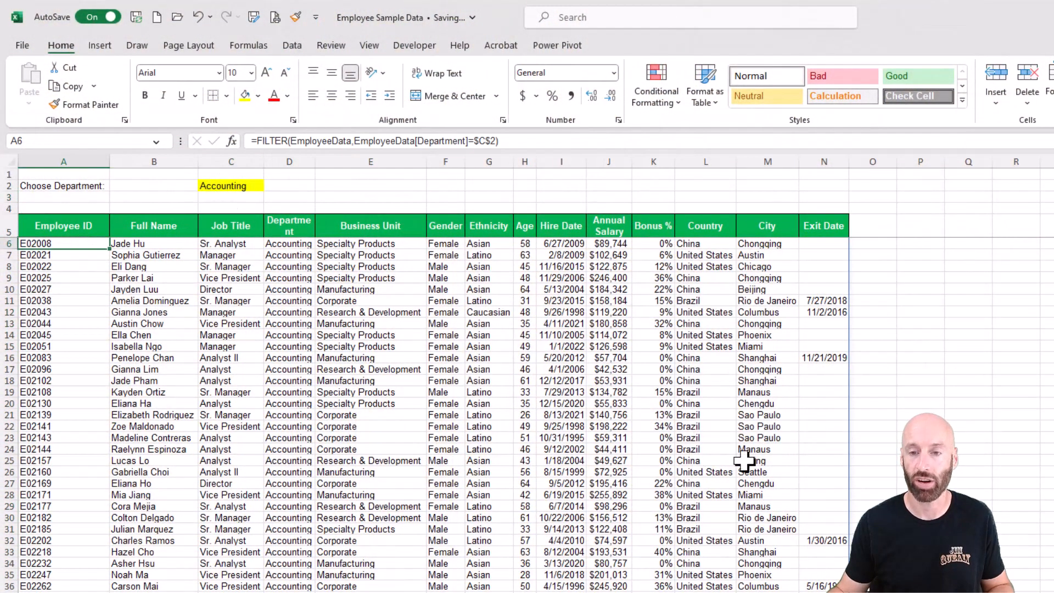
scroll(345, 471, "down", 12)
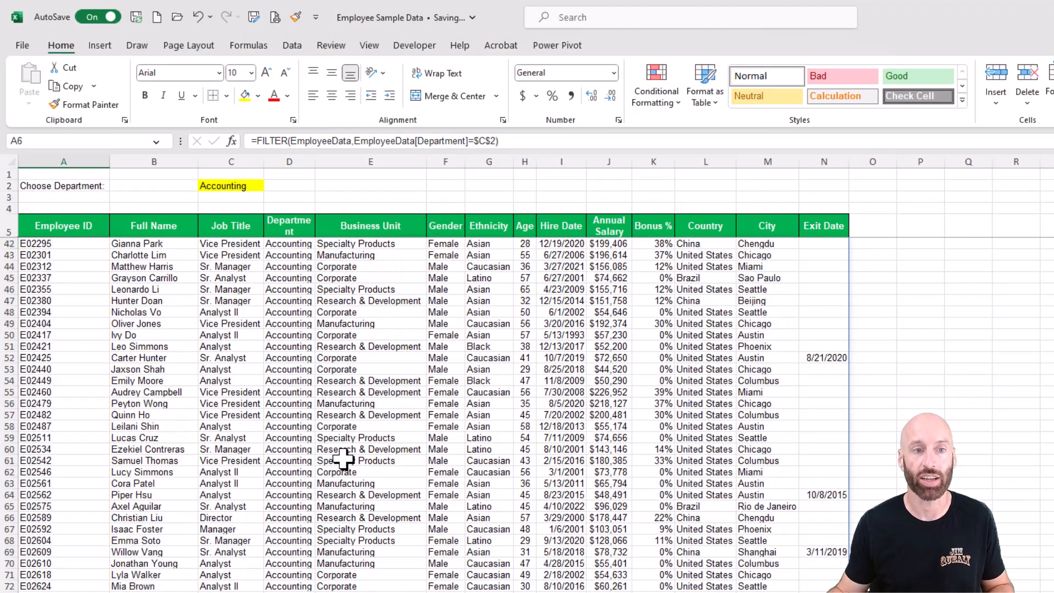
scroll(491, 216, "up", 12)
left_click(914, 244)
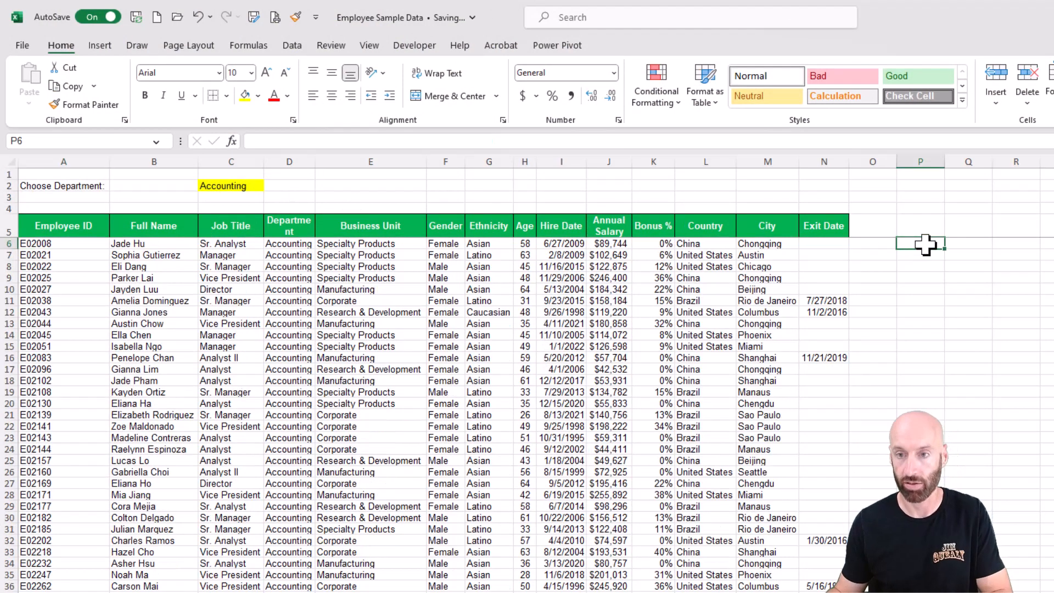
type("=")
left_click(78, 246)
key("Return")
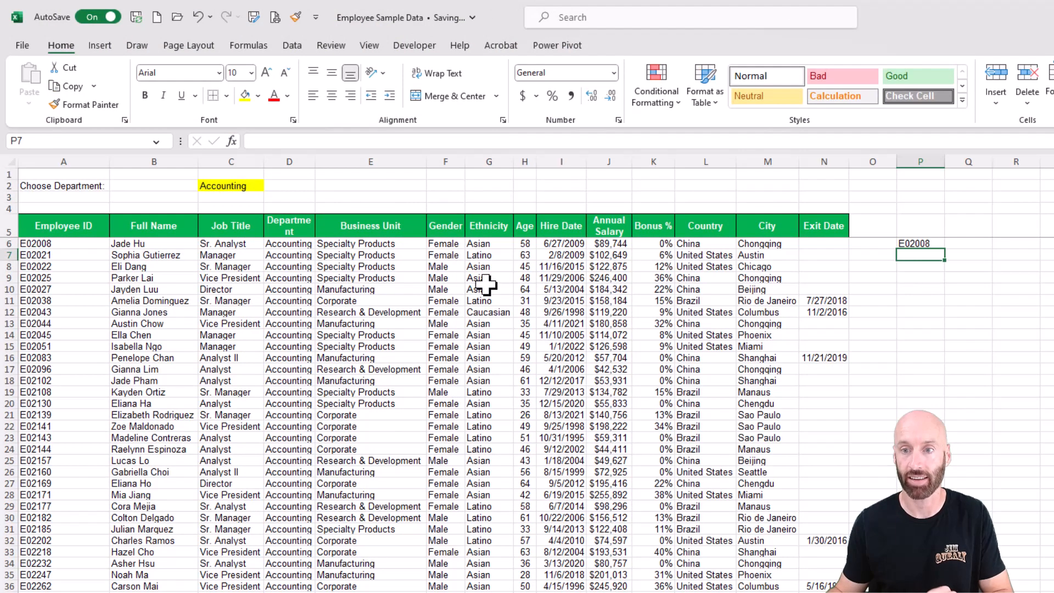
- Change the formula in cell P6 to =A6# to reference the whole spilled FILTER range
left_click(905, 244)
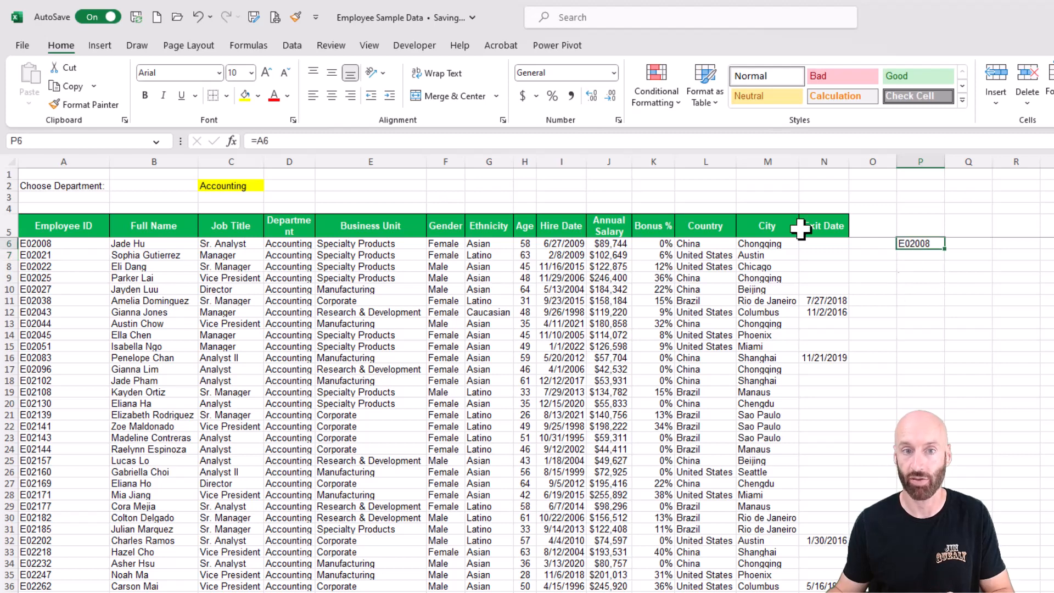
left_click(325, 142)
type("#")
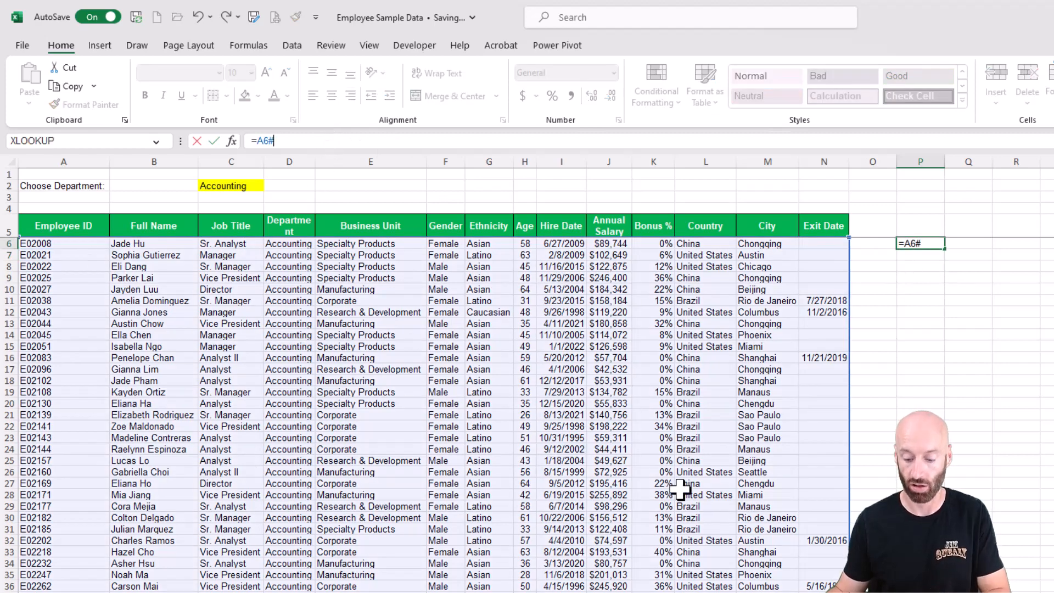
key("Return")
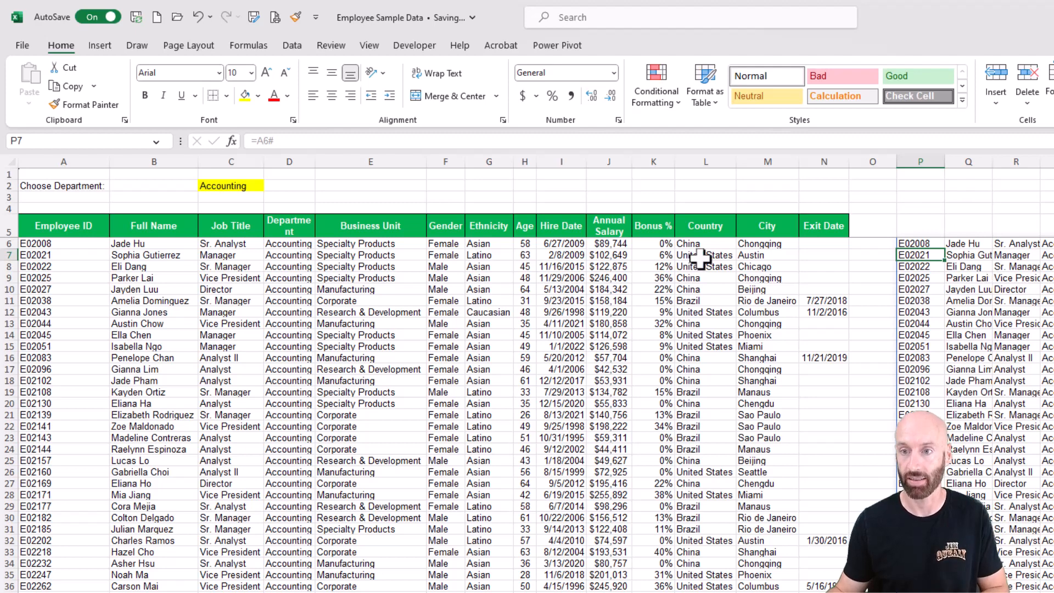
- Undo the reference formulas entered in cell P6 and return to the FILTER formula in A6
key("ctrl+z")
key("ctrl+z")
left_click(65, 253)
left_click(66, 247)
- Switch the department in C2 to Engineering and then IT, and auto-fit column C to the job titles
left_click(232, 188)
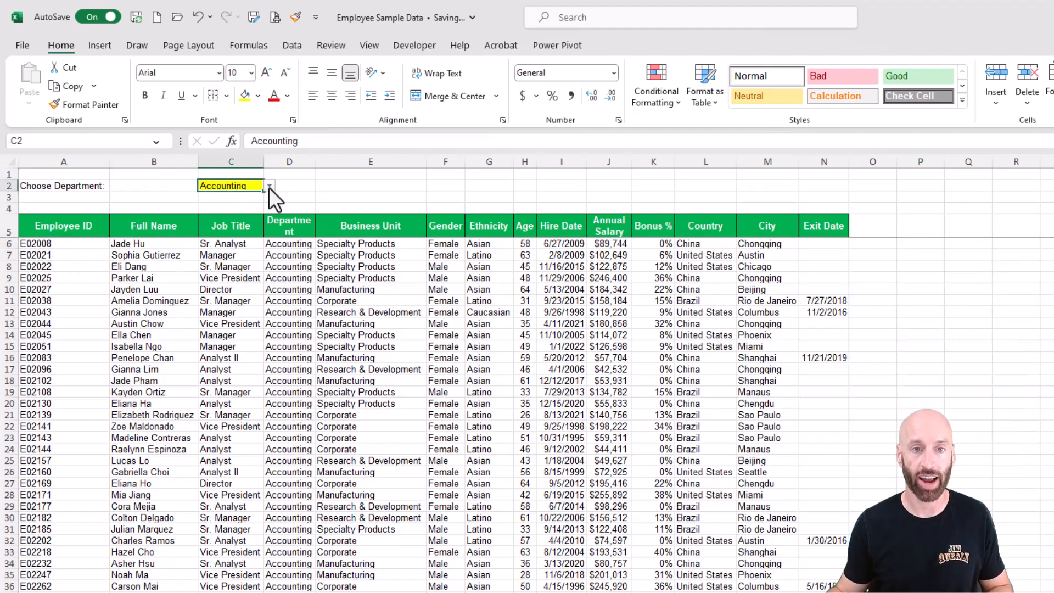
left_click(269, 187)
left_click(242, 209)
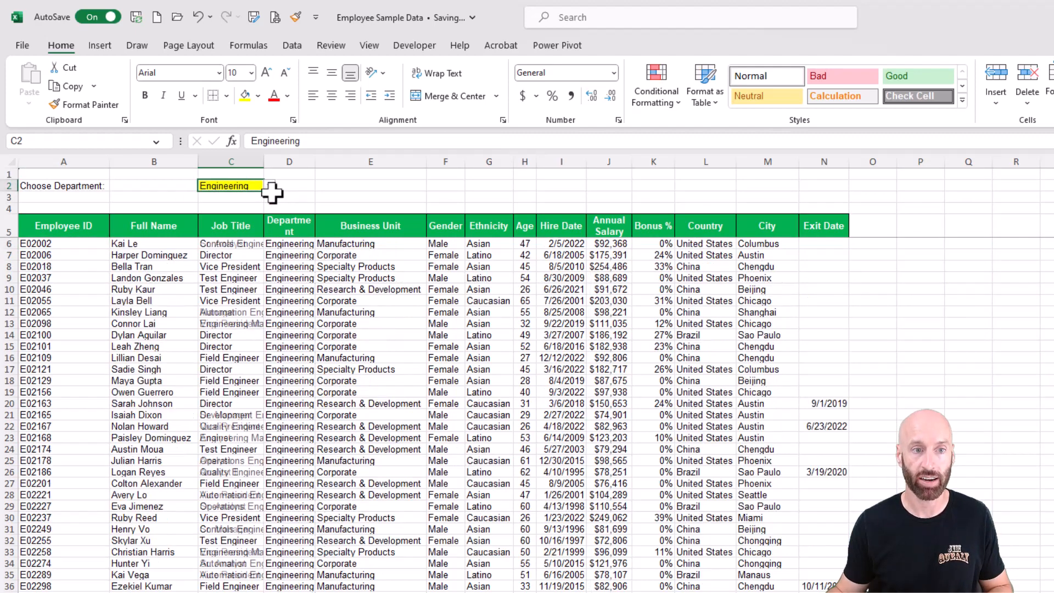
double_click(264, 162)
left_click(303, 185)
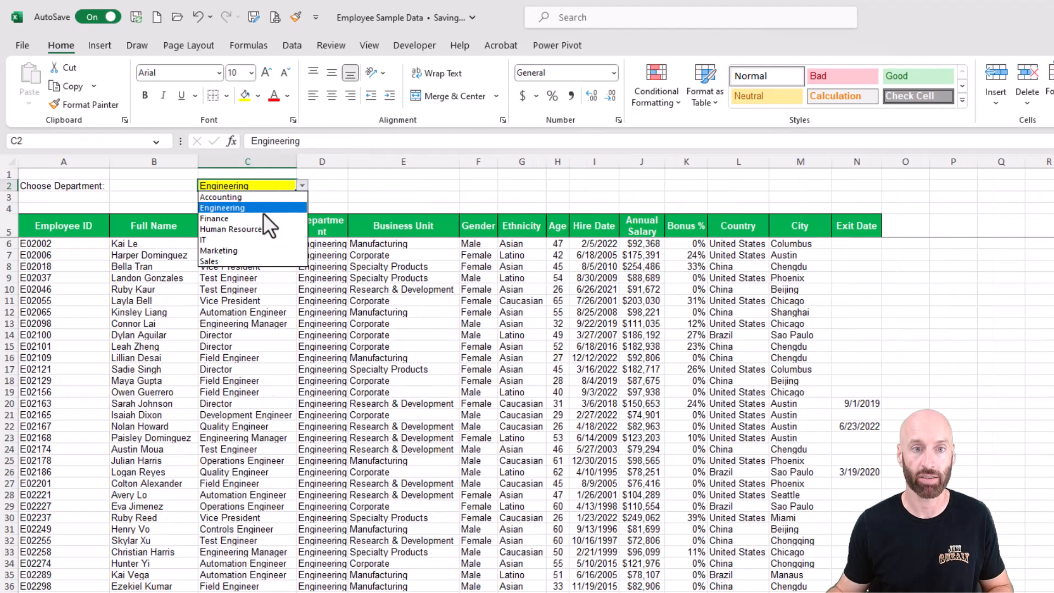
left_click(264, 223)
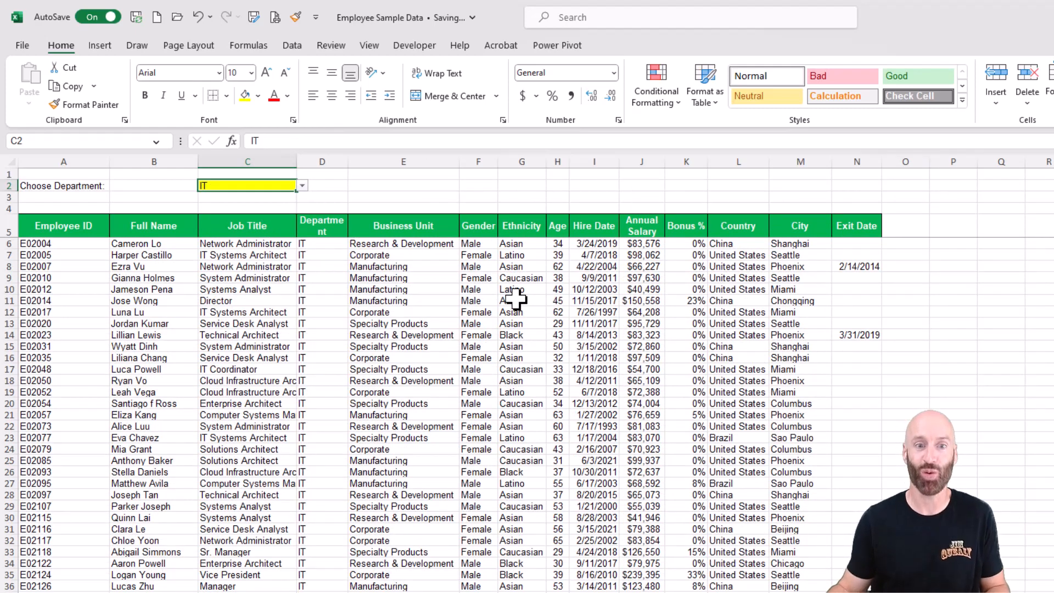
left_click(184, 278)
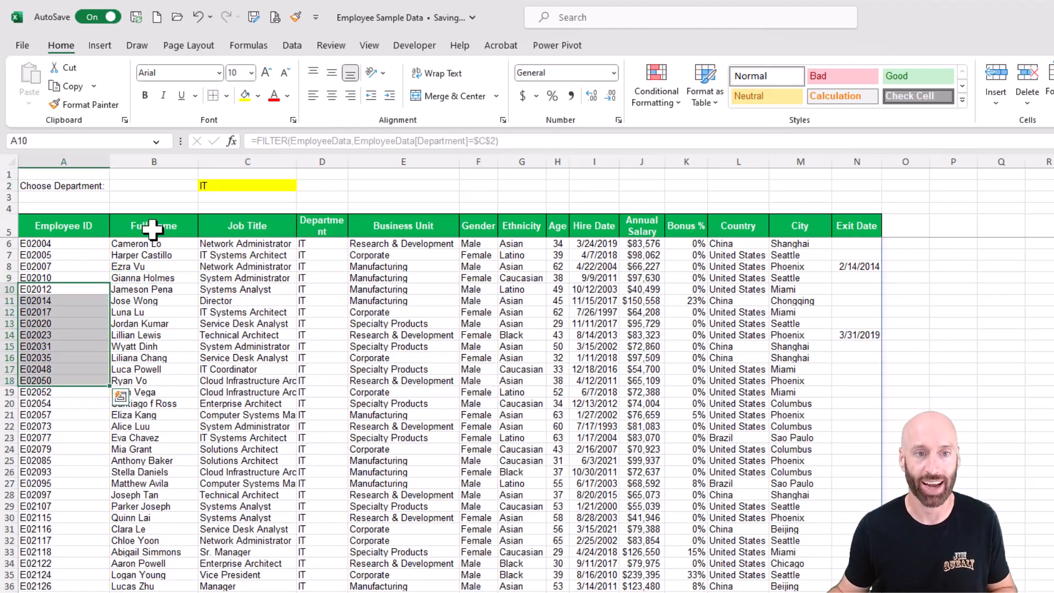
- Copy the Full Name, Job Title and Business Unit headers into cells A5, B5 and C5
left_click(164, 230)
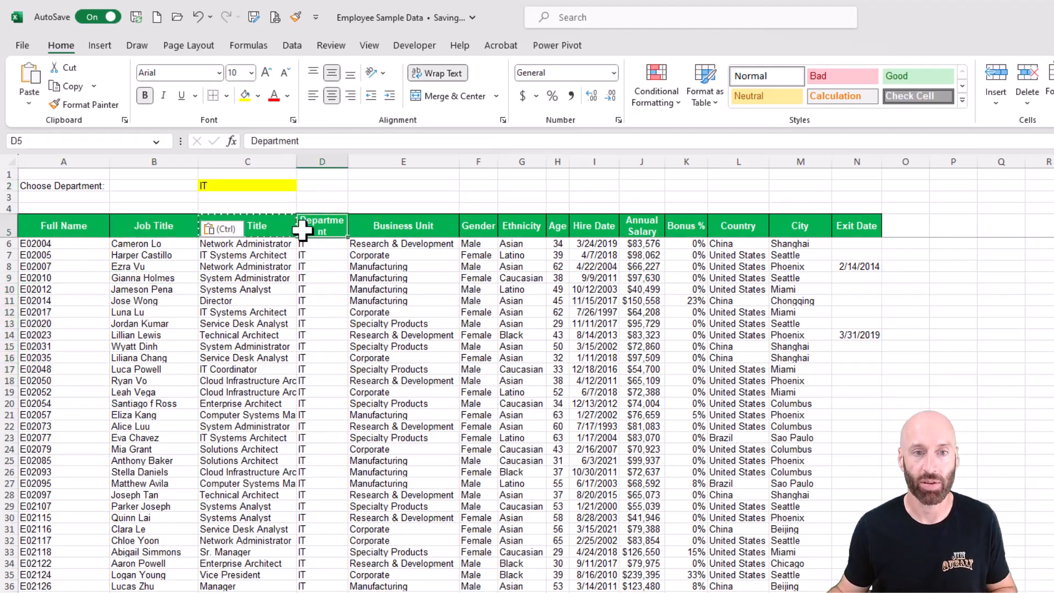
key("ctrl+c")
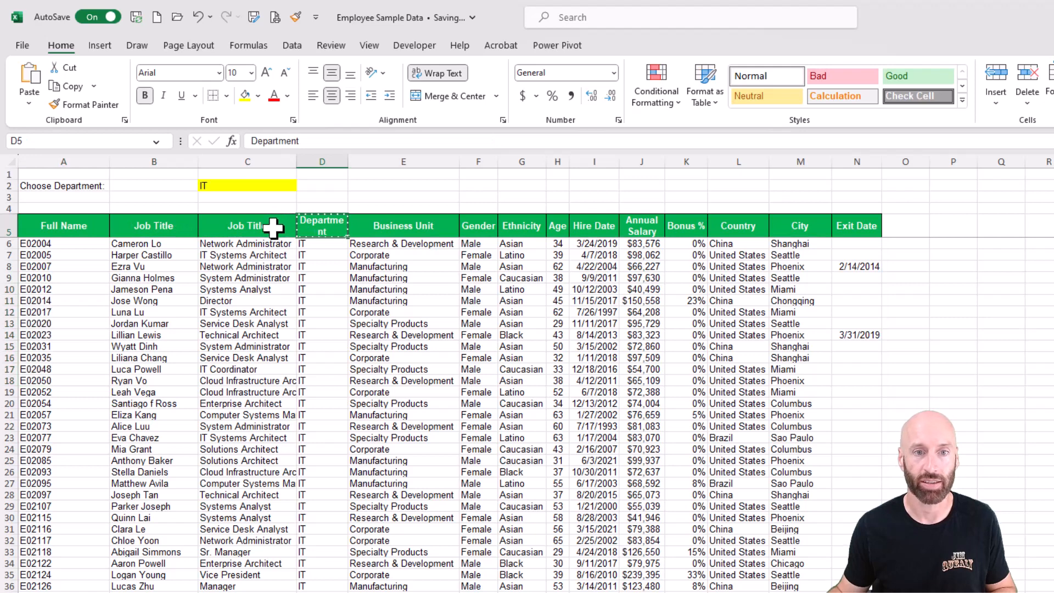
left_click(213, 189)
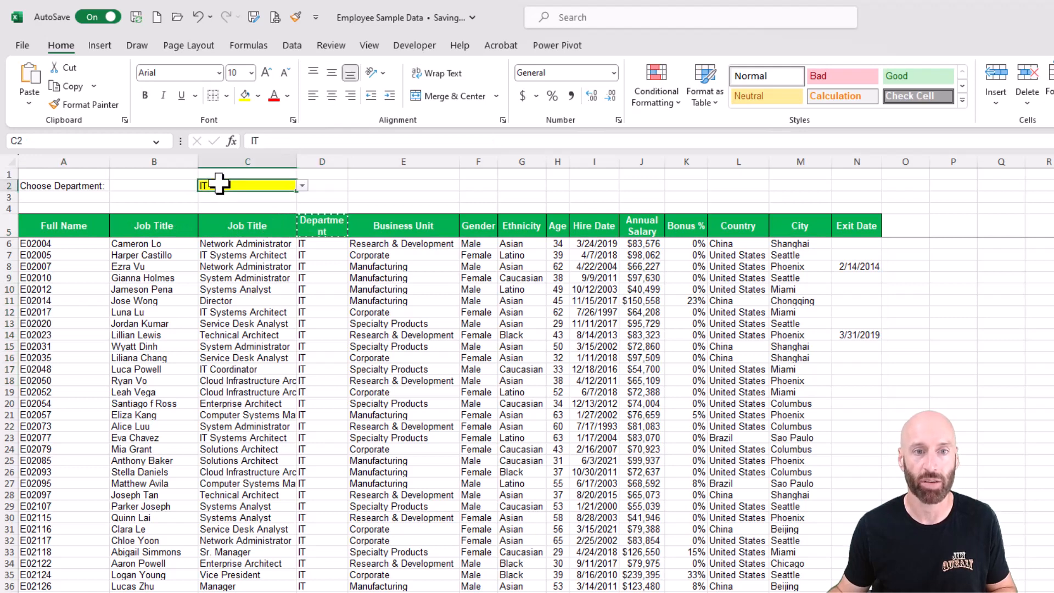
left_click(408, 233)
key("ctrl+c")
key("Left")
key("Left")
key("ctrl+v")
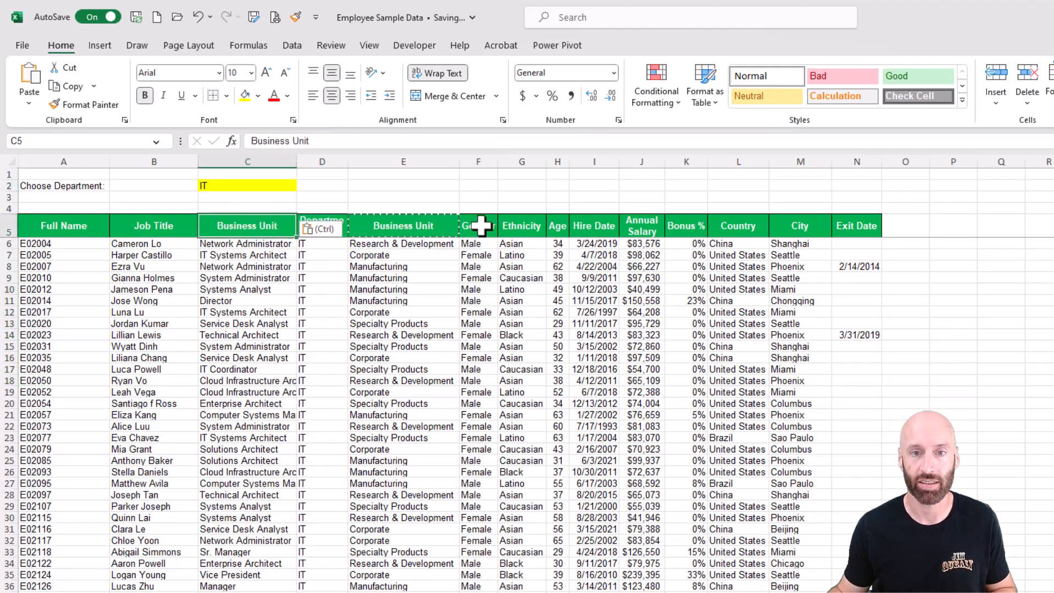
- Copy the Country and City headers into cells D5 and E5
left_click(485, 227)
left_click_drag(486, 226, 630, 223)
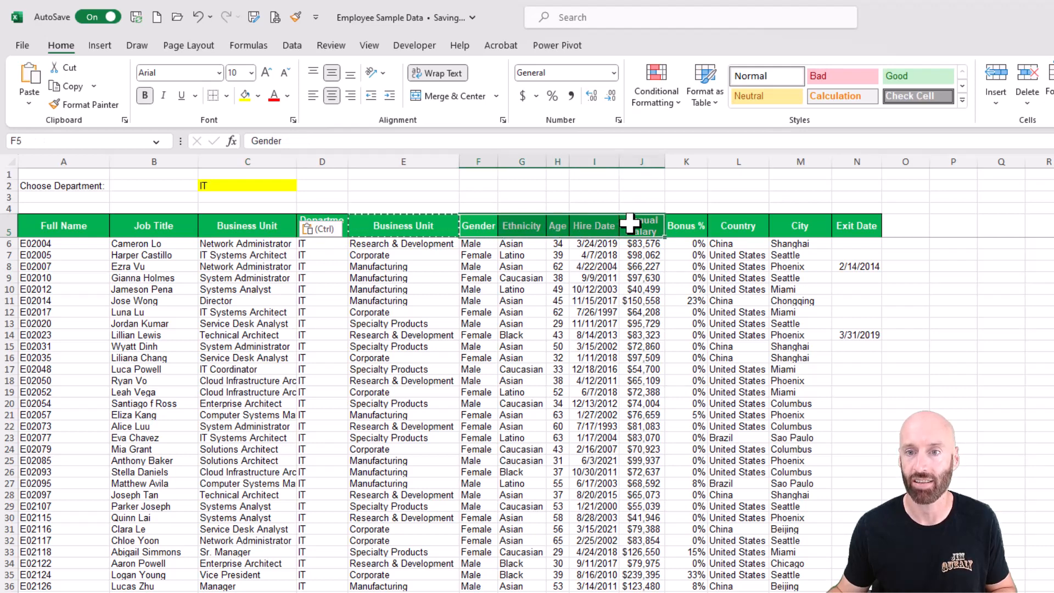
left_click_drag(736, 225, 796, 226)
key("ctrl+c")
left_click(331, 222)
key("ctrl+v")
- Delete columns F through N to remove the surplus headers and their formatting
left_click_drag(478, 161, 854, 161)
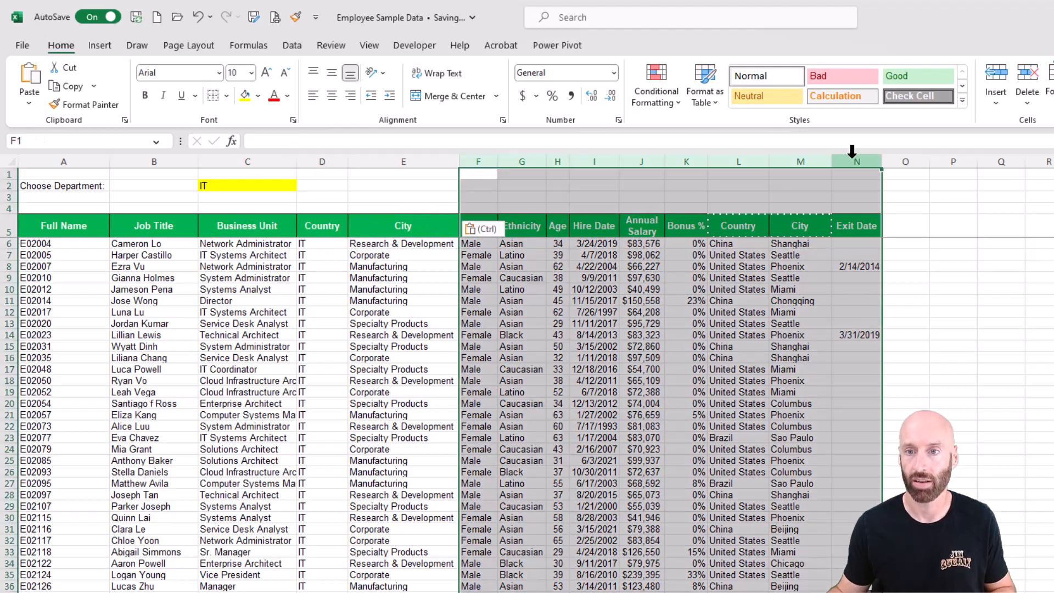
right_click(853, 163)
left_click(890, 324)
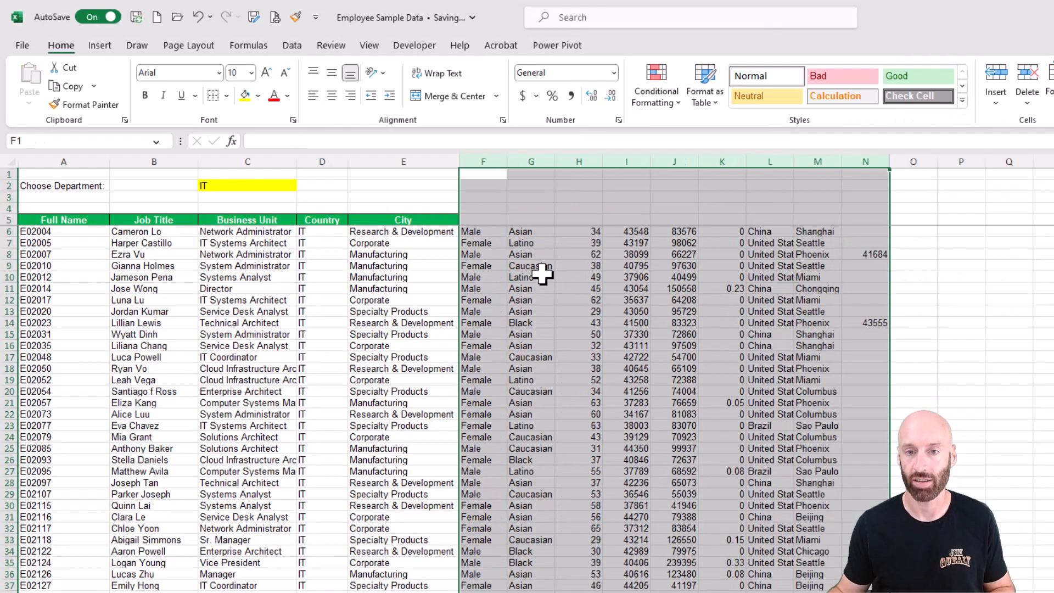
left_click(531, 277)
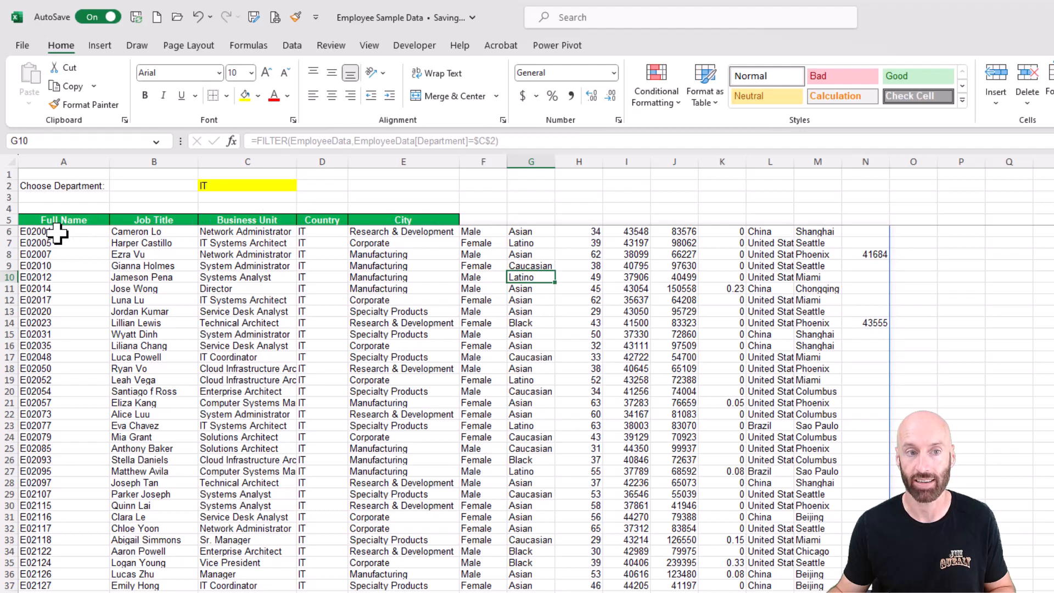
- Increase the height of header row 5
key("Right")
key("Right")
key("Right")
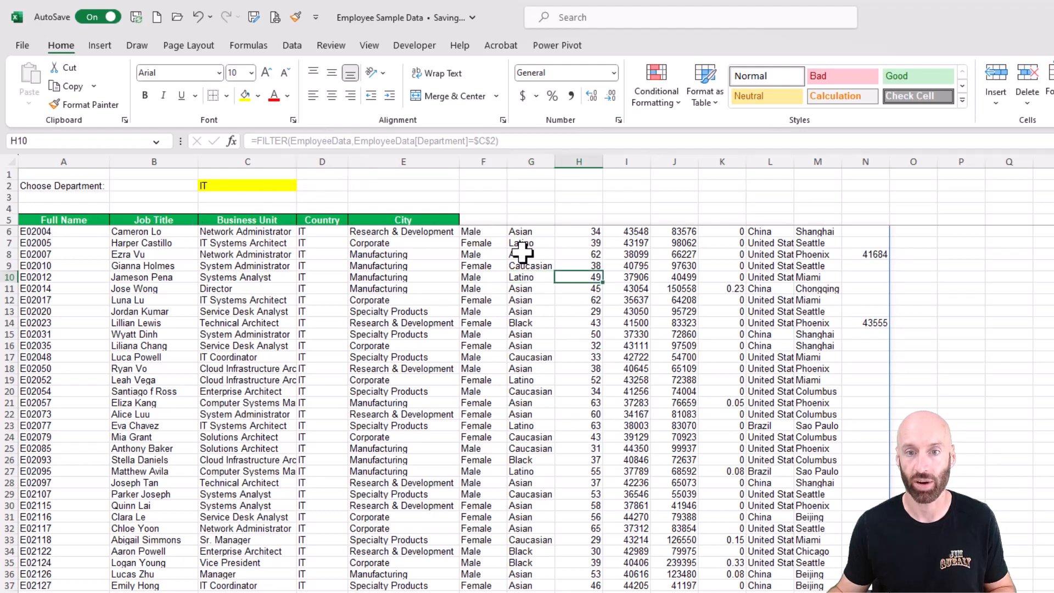
left_click(58, 231)
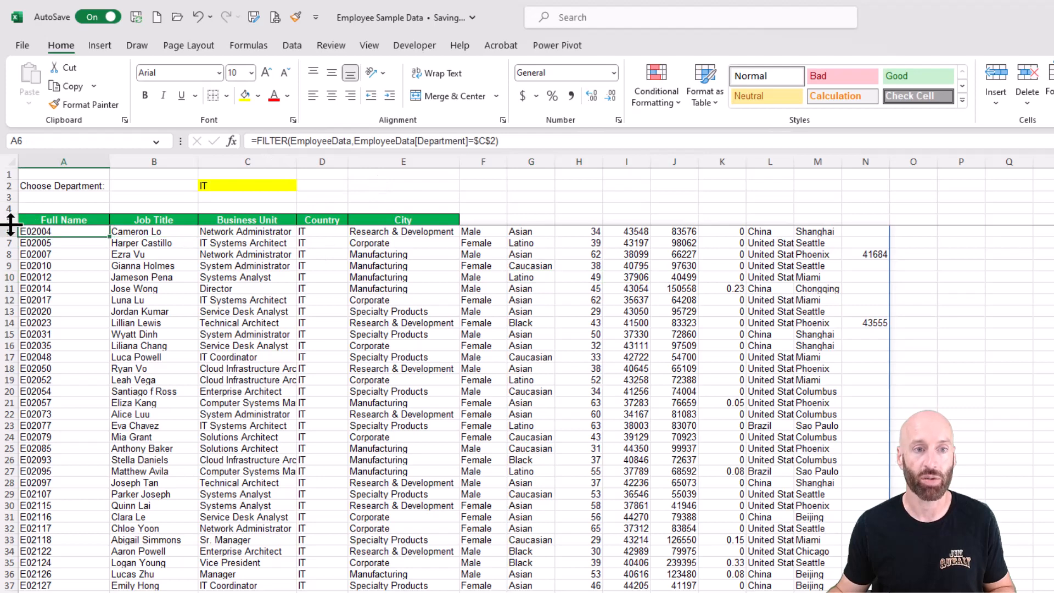
left_click_drag(11, 226, 11, 240)
left_click(220, 186)
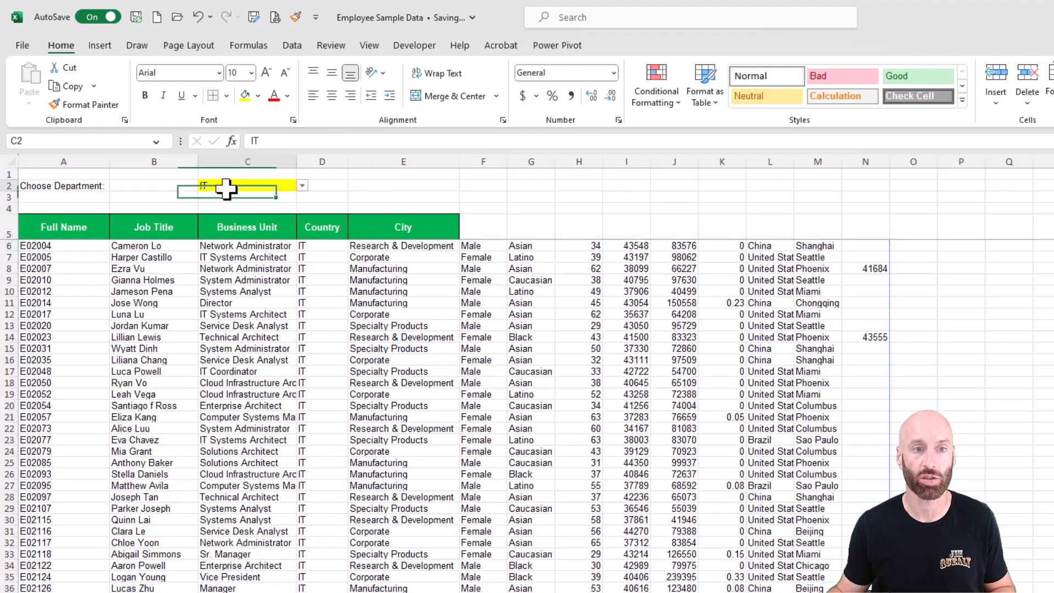
- Wrap the FILTER formula in cell A6 in a CHOOSECOLS function, with FILTER as its array
key("ctrl+Page_Up")
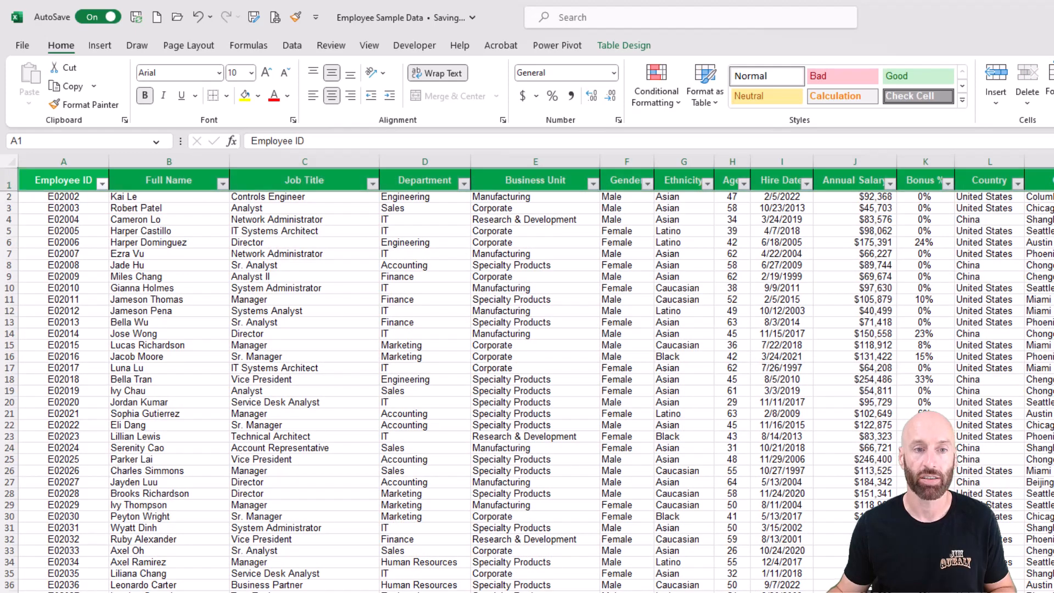
key("ctrl+Page_Down")
double_click(55, 248)
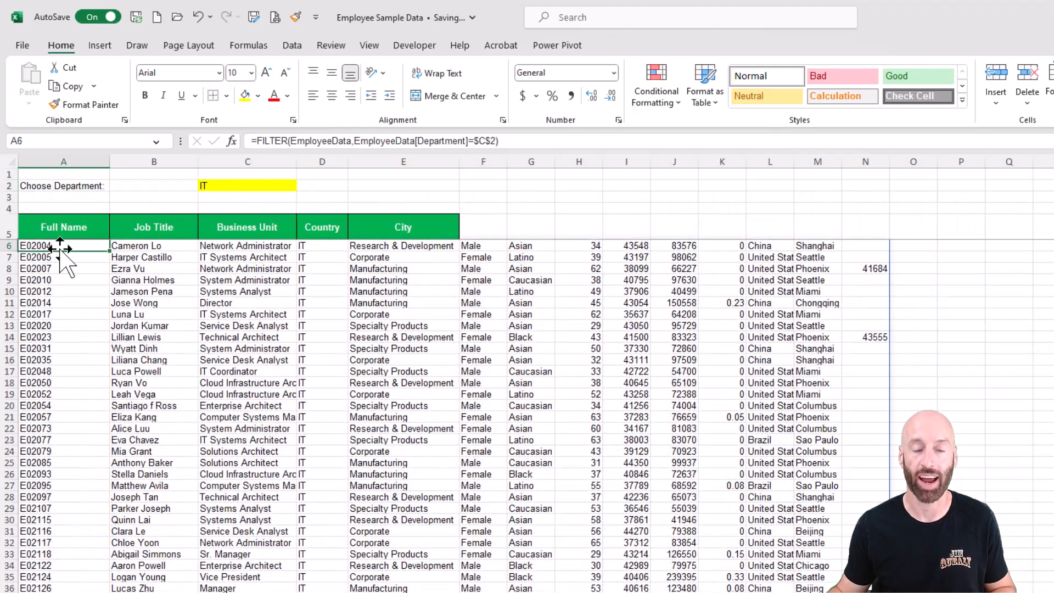
type("chooseco")
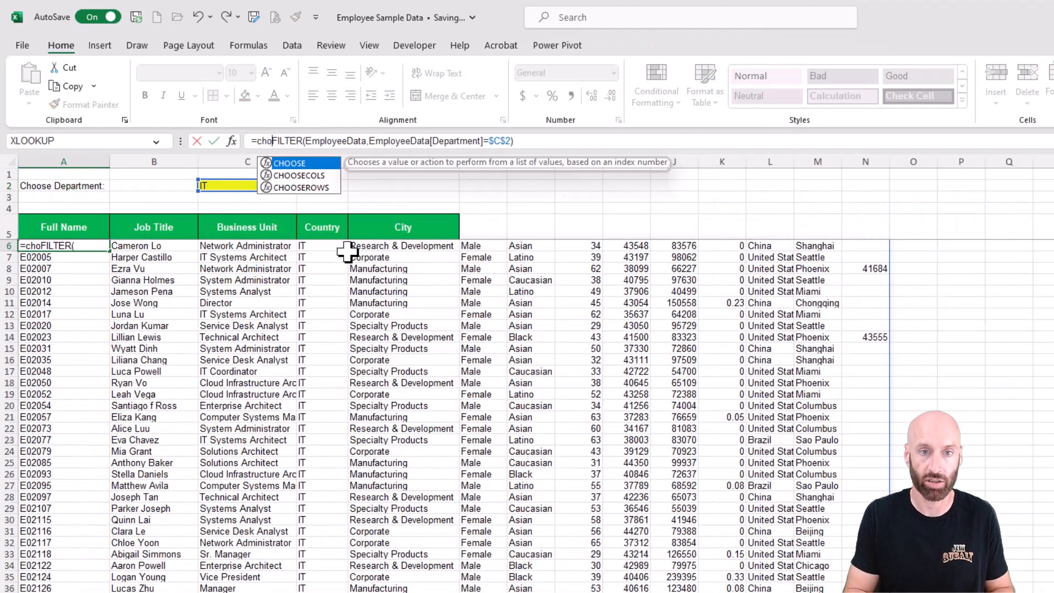
type("ls")
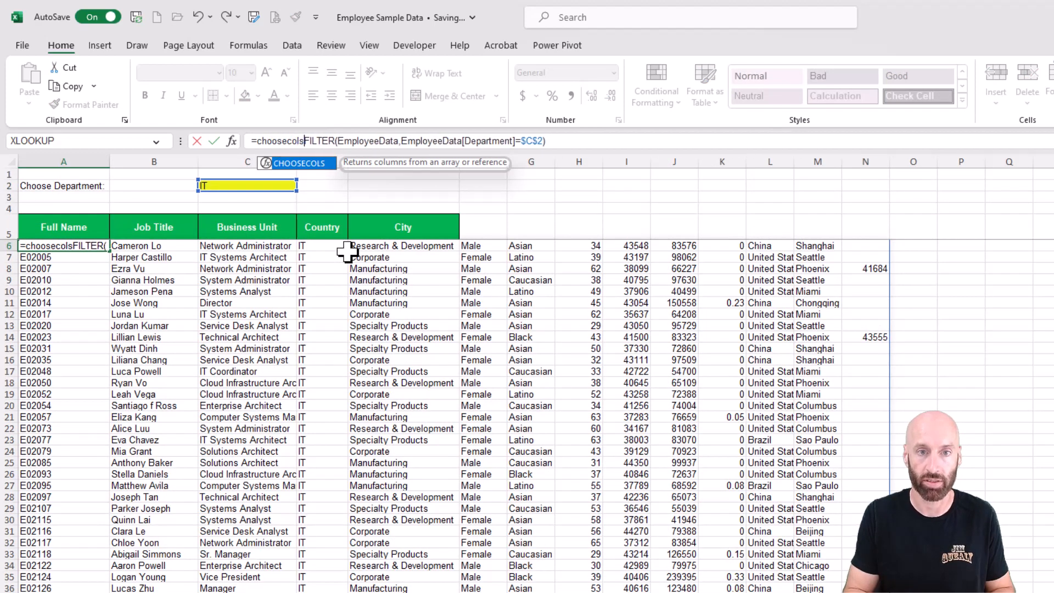
type("(")
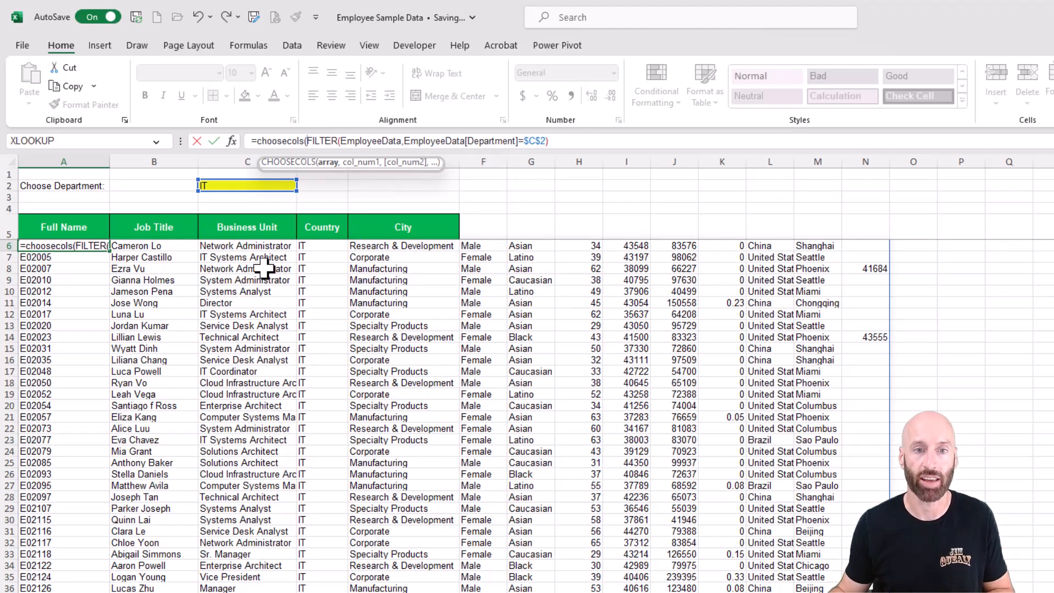
- Complete the CHOOSECOLS formula with column numbers 2,3,5,12,13 from the Data sheet and a closing parenthesis
left_click(555, 143)
type(",")
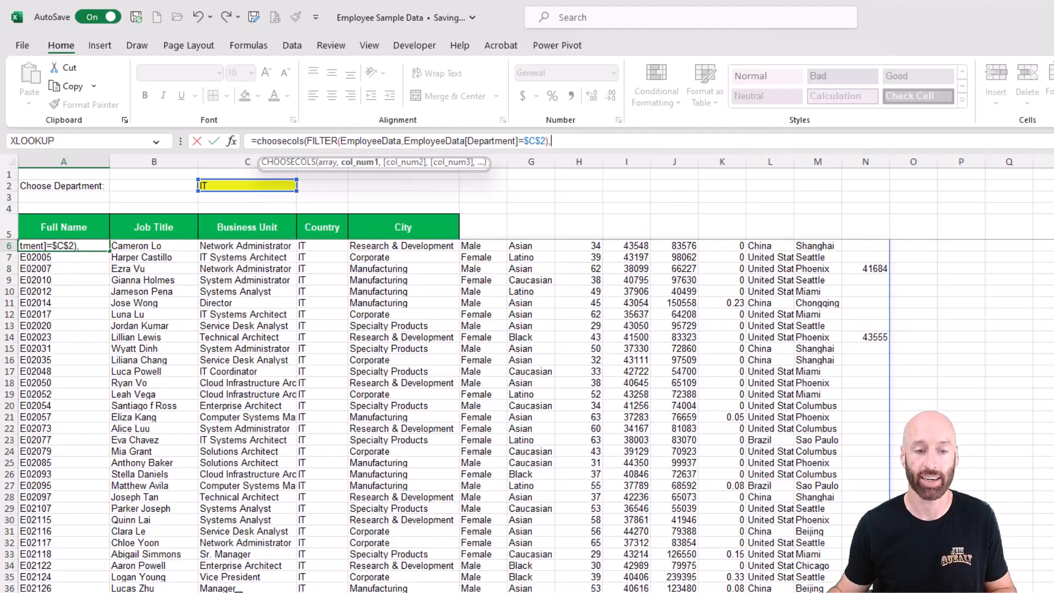
left_click(165, 591)
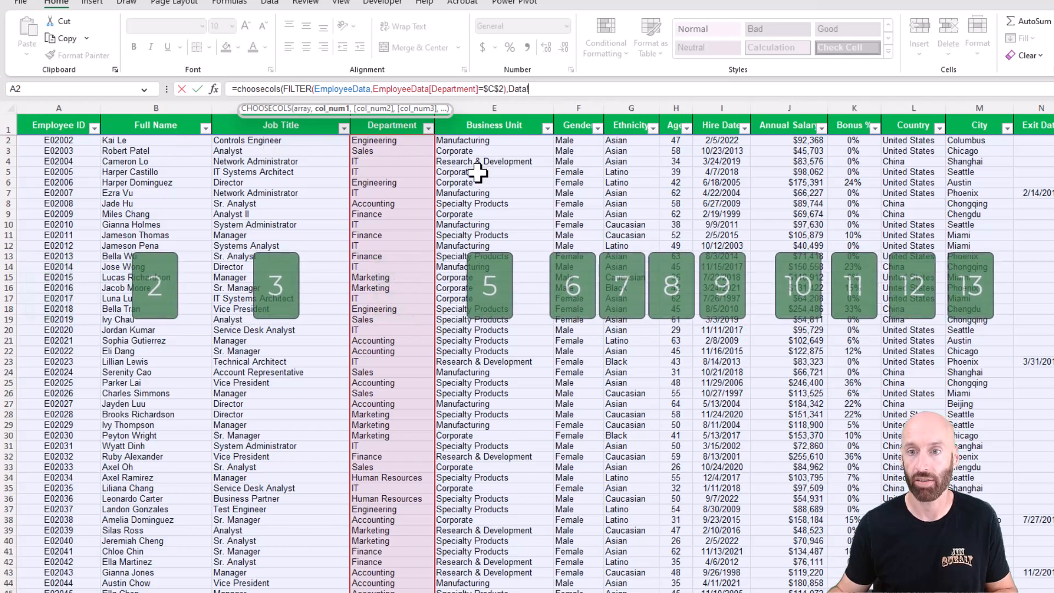
left_click_drag(534, 89, 510, 89)
type("2,")
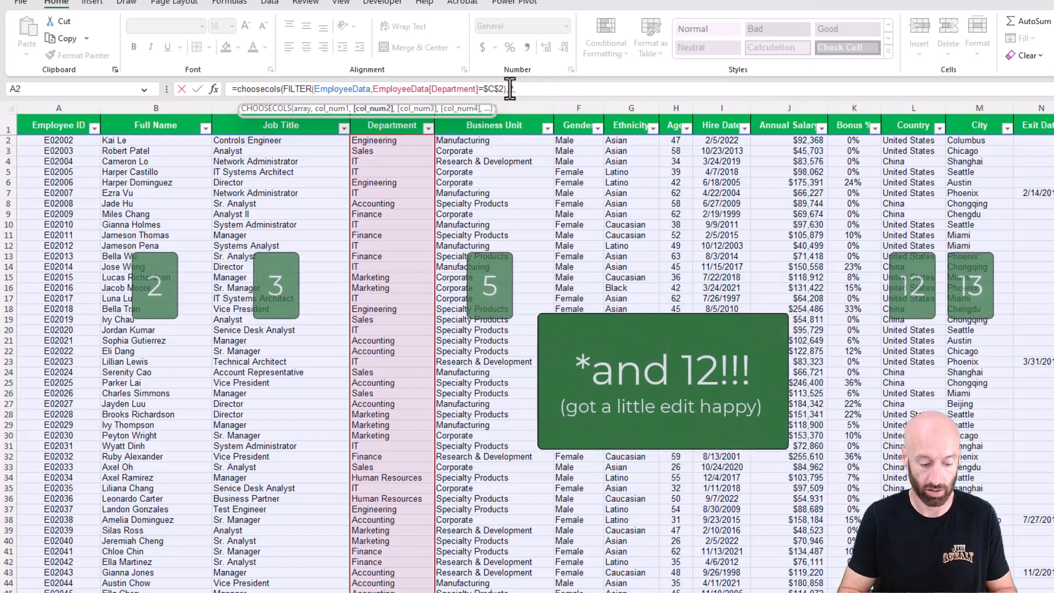
type("3,5,12,13)")
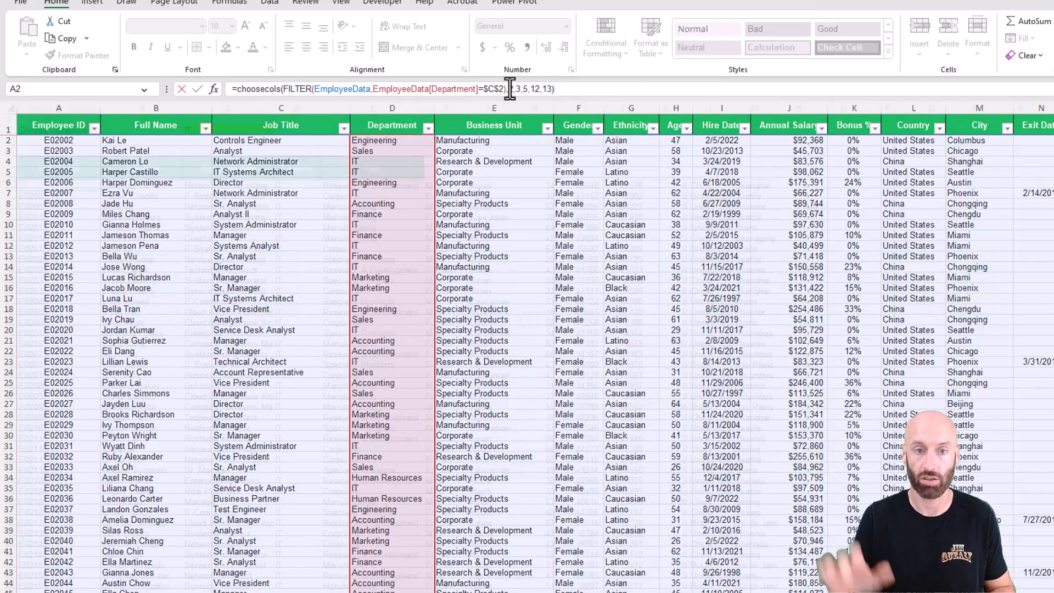
key("Return")
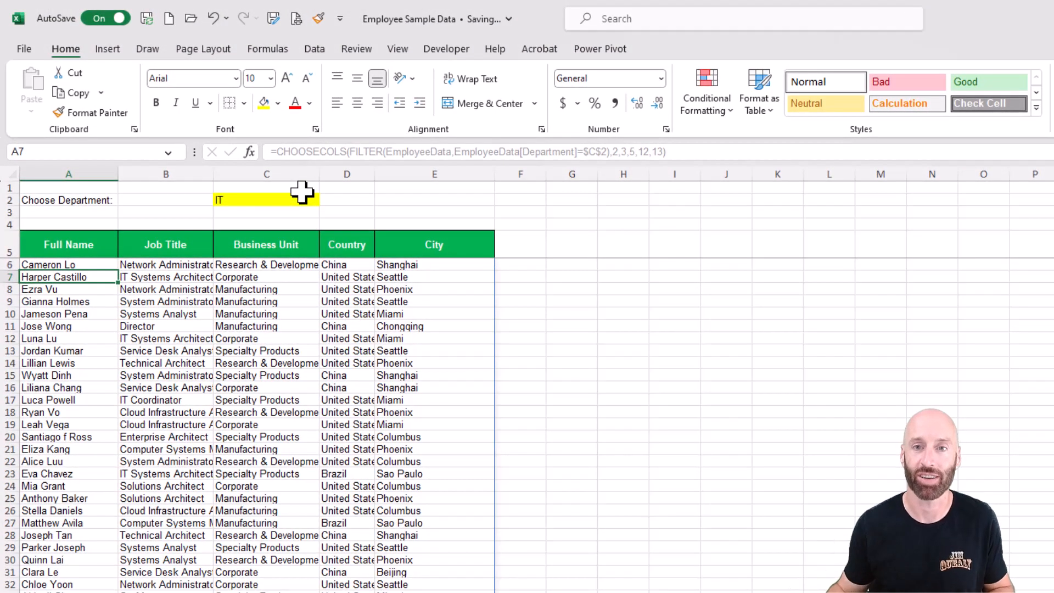
- Choose Engineering as the department in C2 and review the CHOOSECOLS formula in A6
left_click(273, 200)
left_click(325, 200)
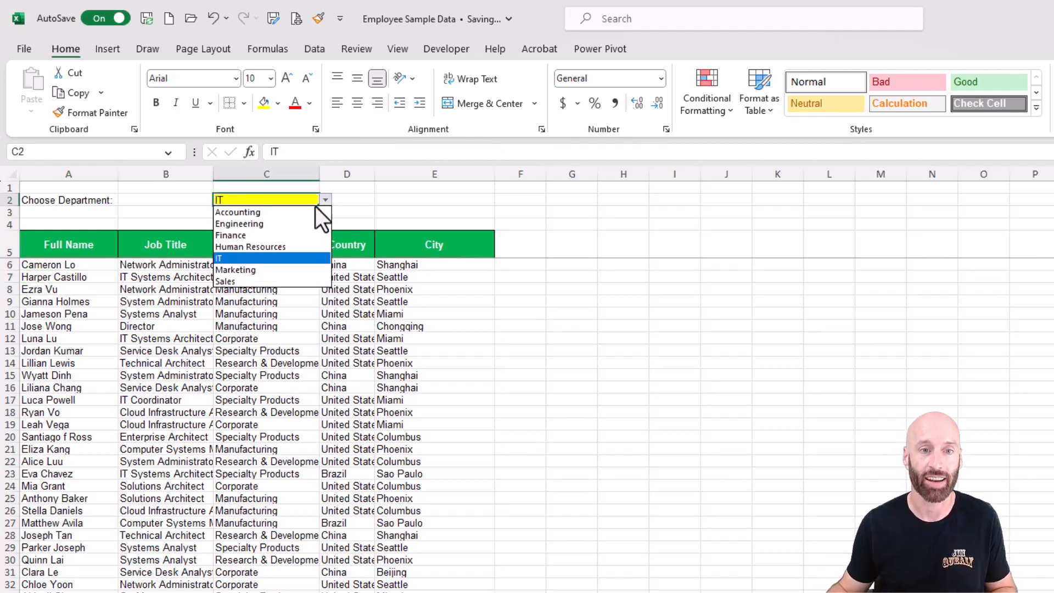
left_click(241, 222)
left_click(53, 264)
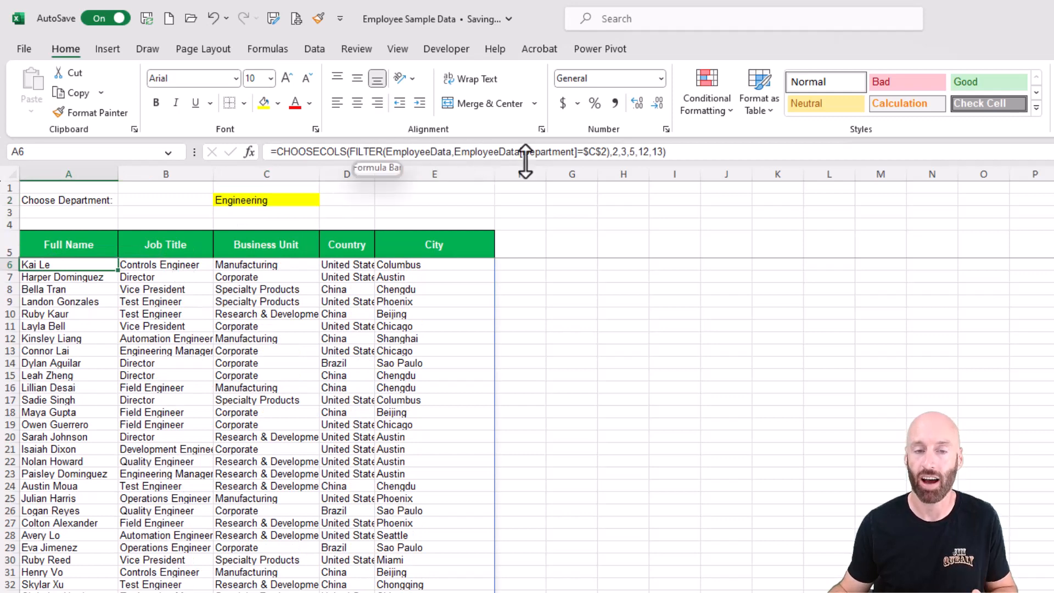
- Test the department drop-down in C2 by choosing IT, Marketing and finally Engineering
left_click(285, 199)
left_click(325, 200)
left_click(277, 257)
left_click(325, 200)
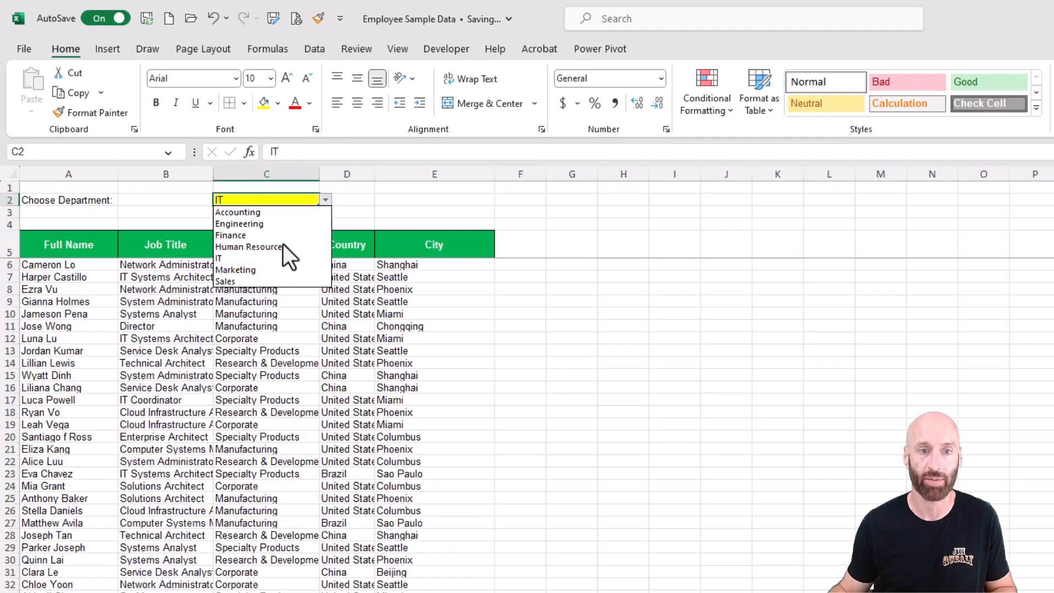
left_click(271, 270)
left_click(326, 200)
left_click(277, 223)
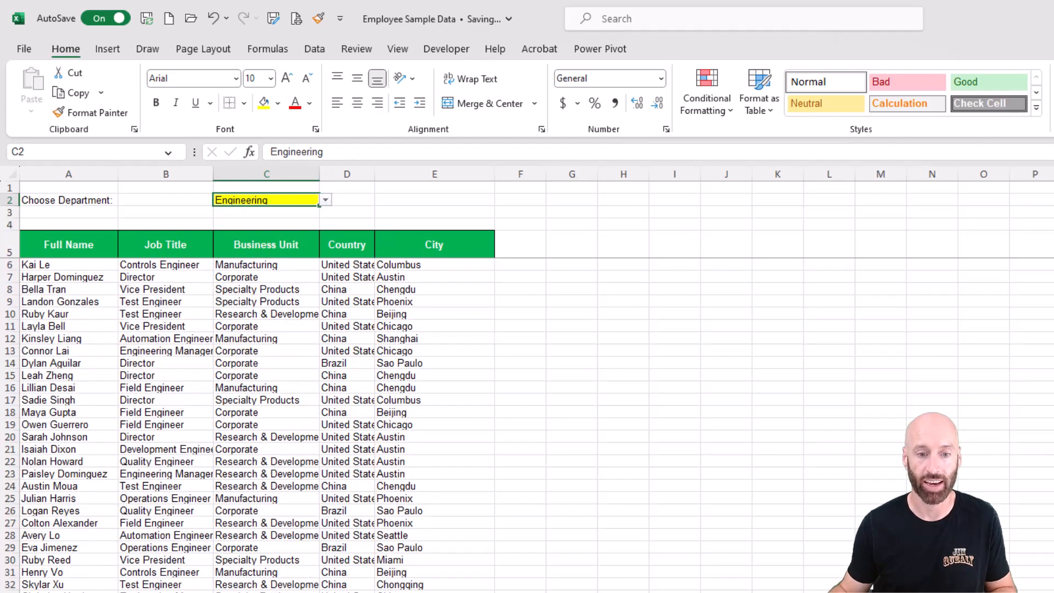
- Look over the lists on the Data Validation sheet and return to the department label on the report
key("ctrl+Page_Down")
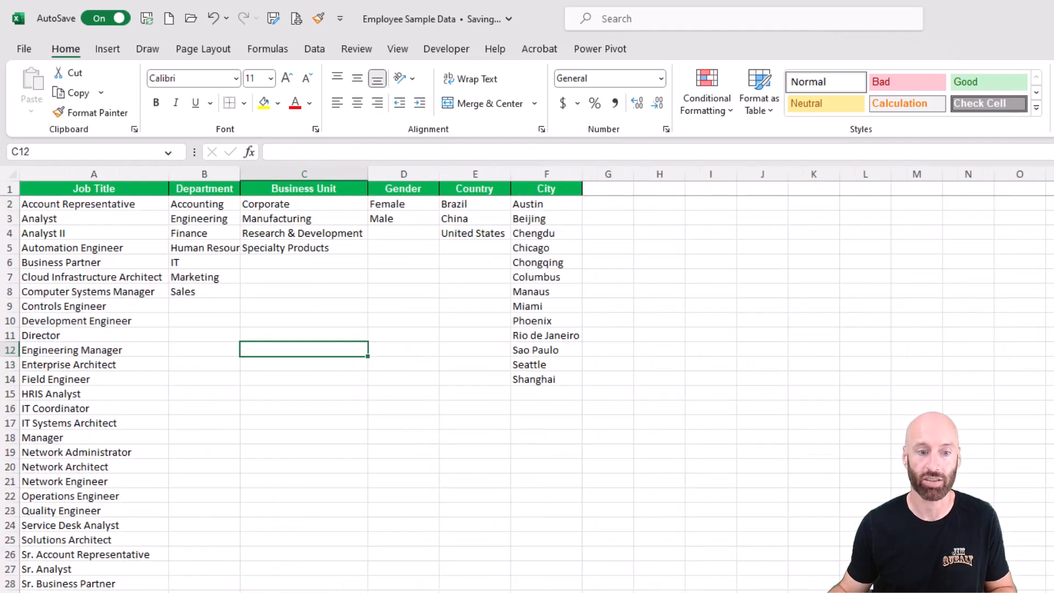
key("ctrl+Page_Up")
left_click(69, 200)
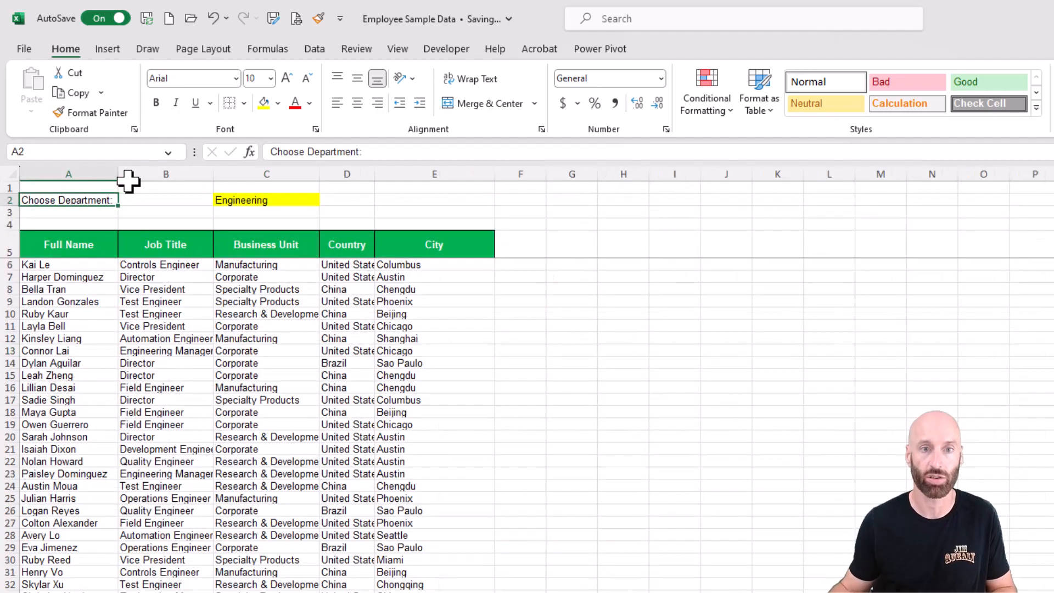
- Change the A2 label to "Choose Country:" and point C2's list validation source to the Country list in column E of the Data Validation sheet
double_click(332, 152)
type("Country")
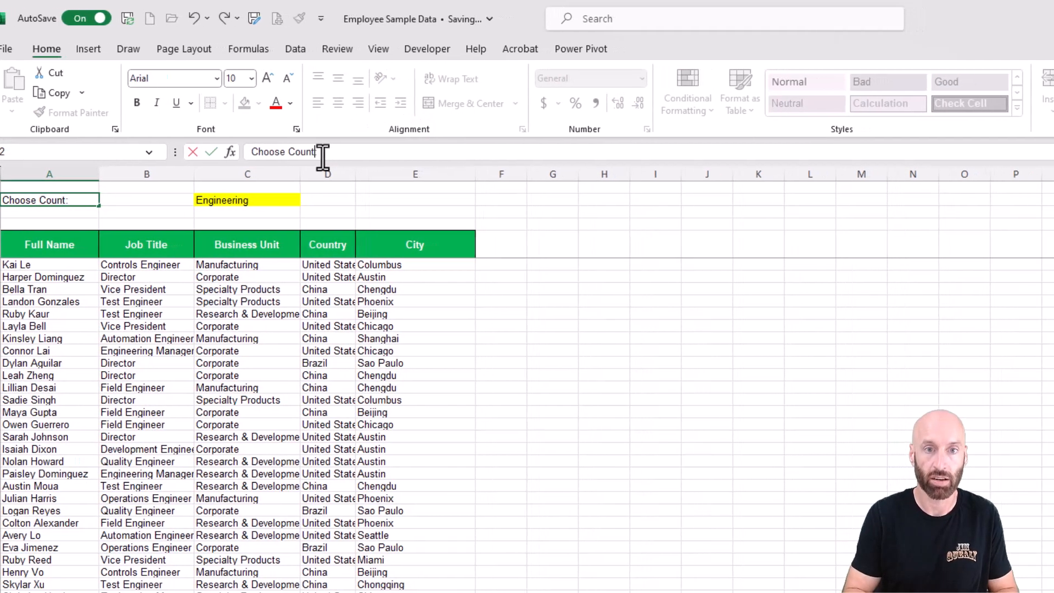
left_click(266, 200)
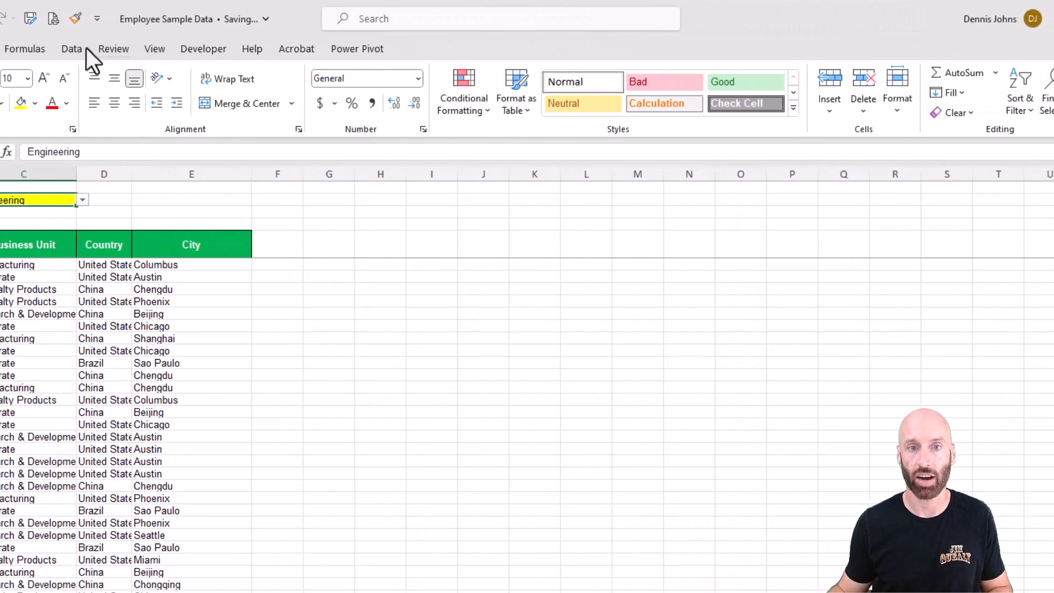
left_click(179, 49)
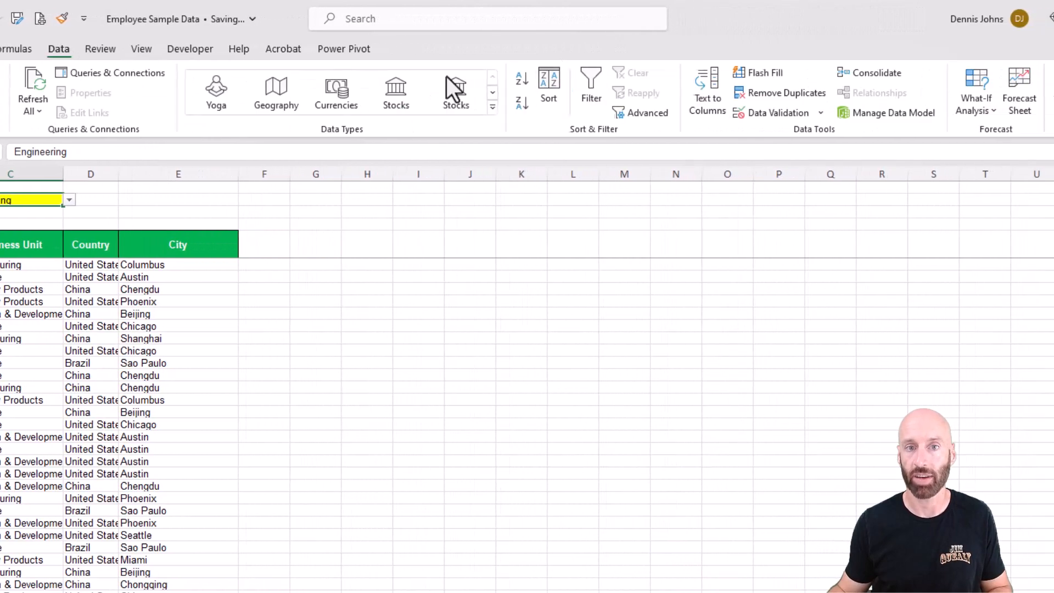
left_click(820, 113)
left_click(809, 138)
left_click(693, 390)
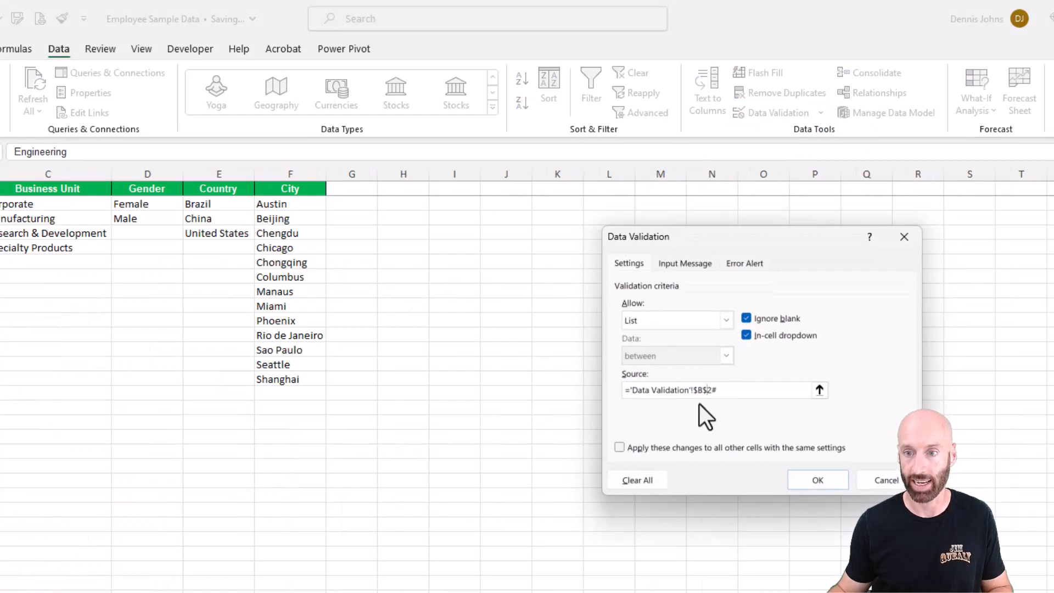
left_click(817, 480)
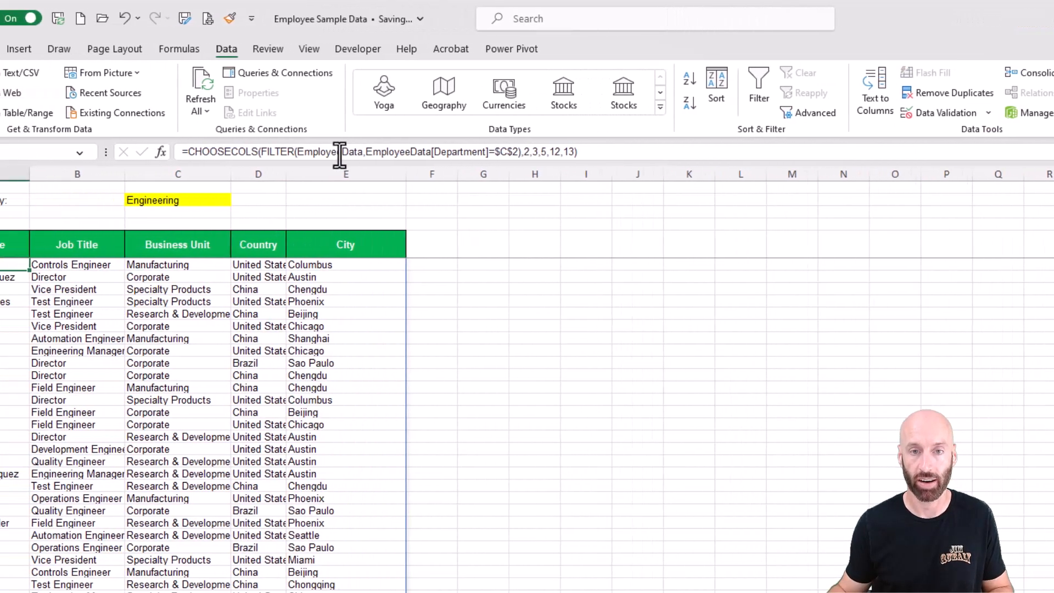
- Edit the CHOOSECOLS formula in A6 so FILTER matches EmployeeData[Country] against $C$2 instead of the Department column
left_click(291, 151)
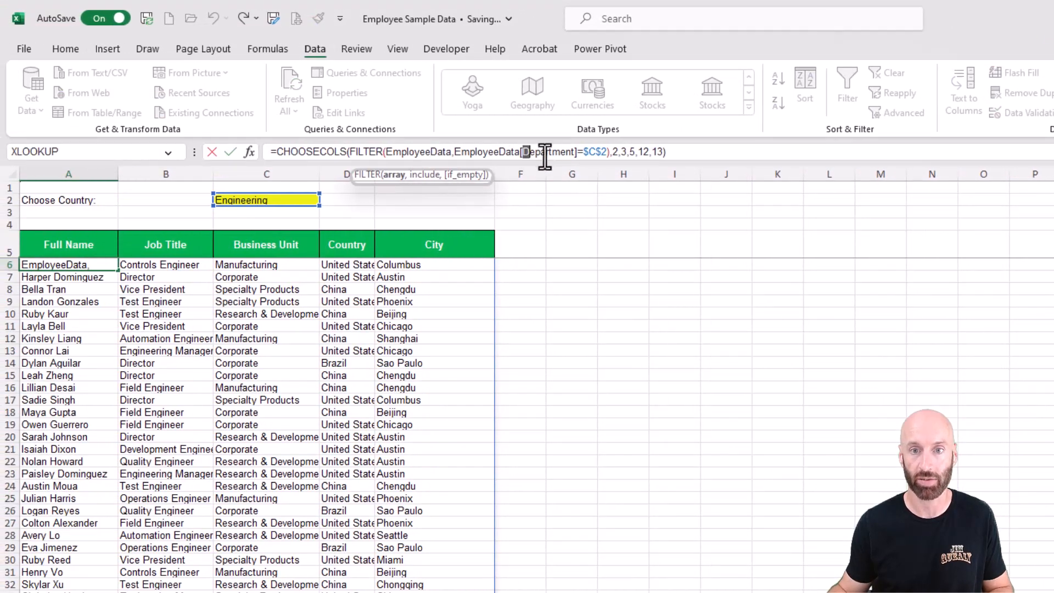
left_click_drag(545, 158, 571, 158)
type("Country")
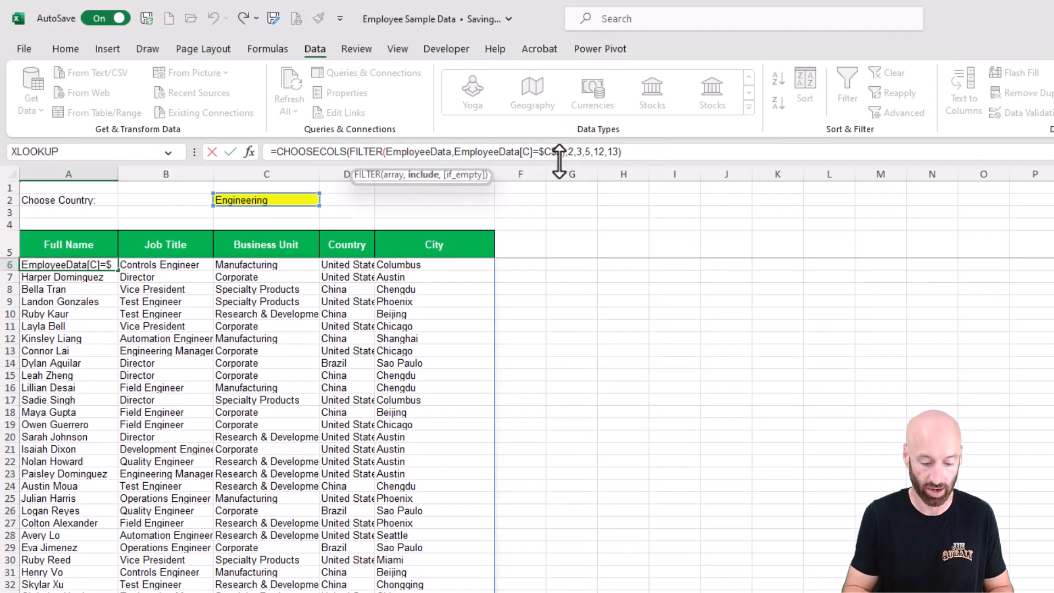
key("Return")
- Test the country drop-down in C2 by choosing Brazil, China and finally United States
left_click(263, 200)
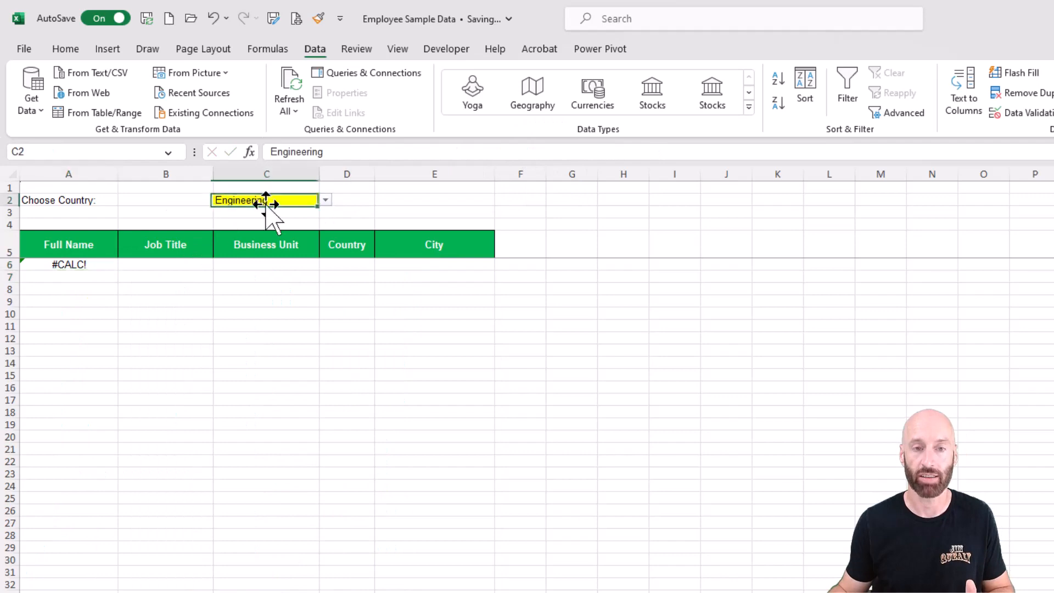
left_click(326, 200)
left_click(291, 214)
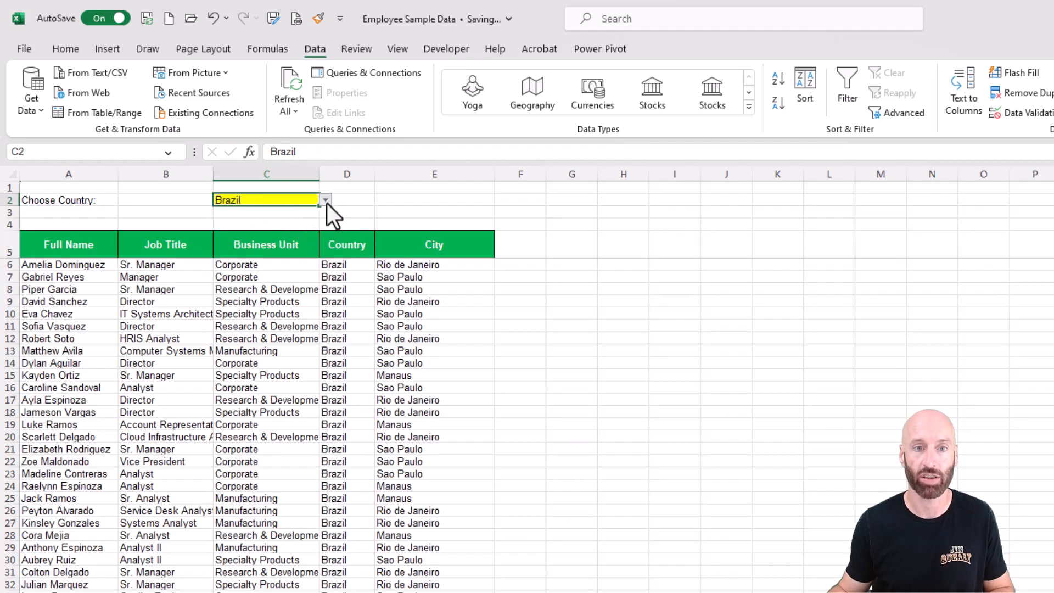
left_click(325, 200)
left_click(275, 218)
left_click(325, 200)
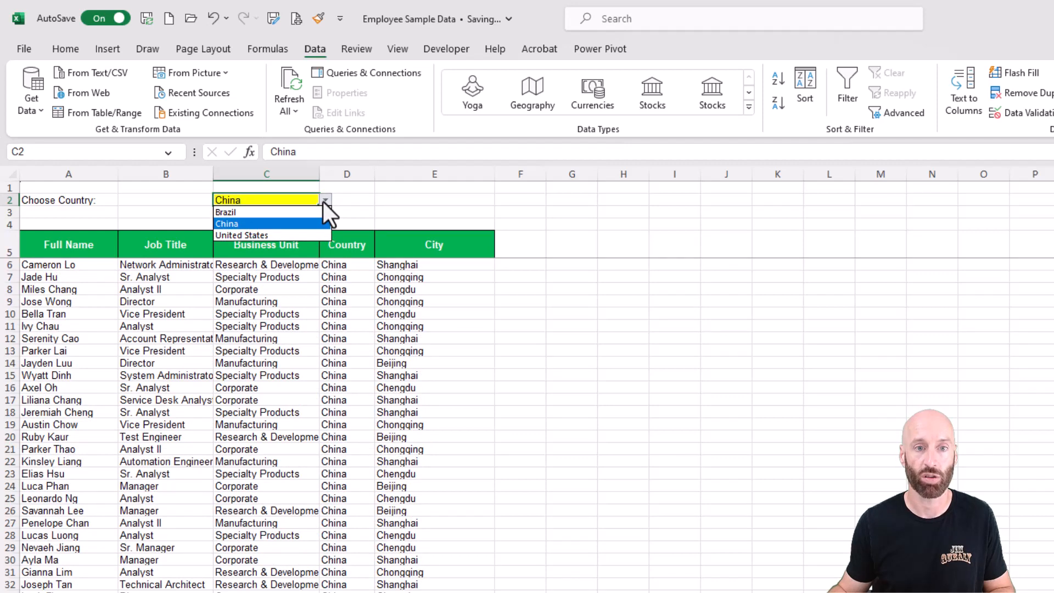
left_click(278, 236)
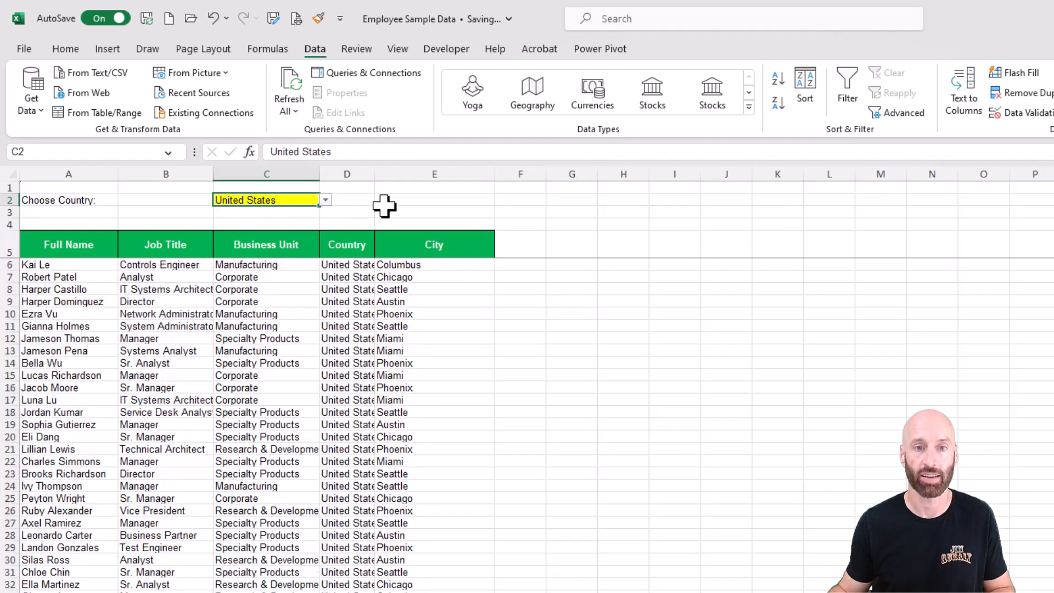
- Widen the Country column to fit its entries, and choose United States and finally Brazil in the C2 drop-down
left_click(97, 289)
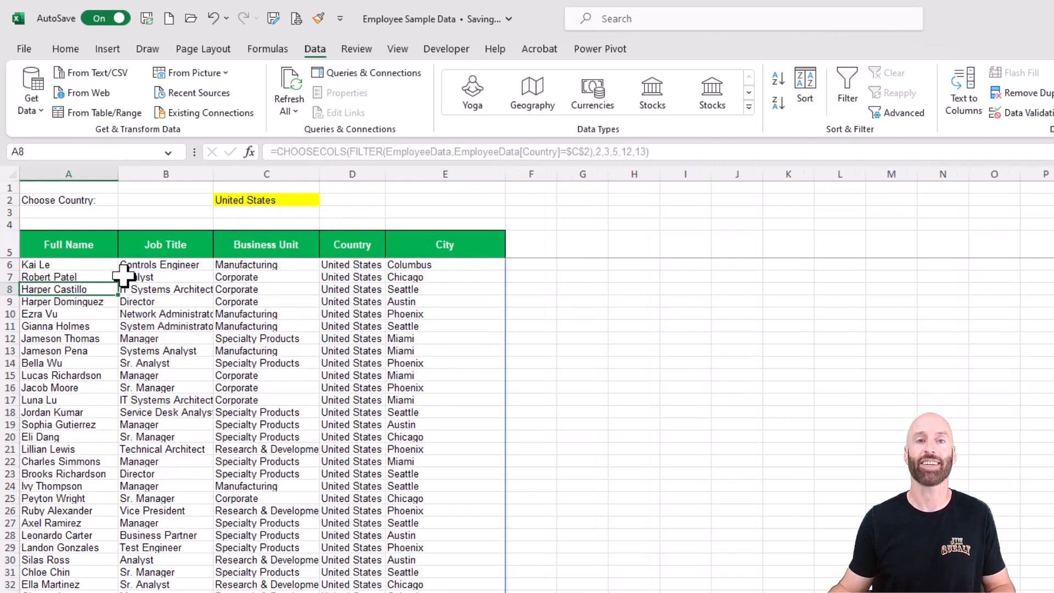
left_click(75, 247)
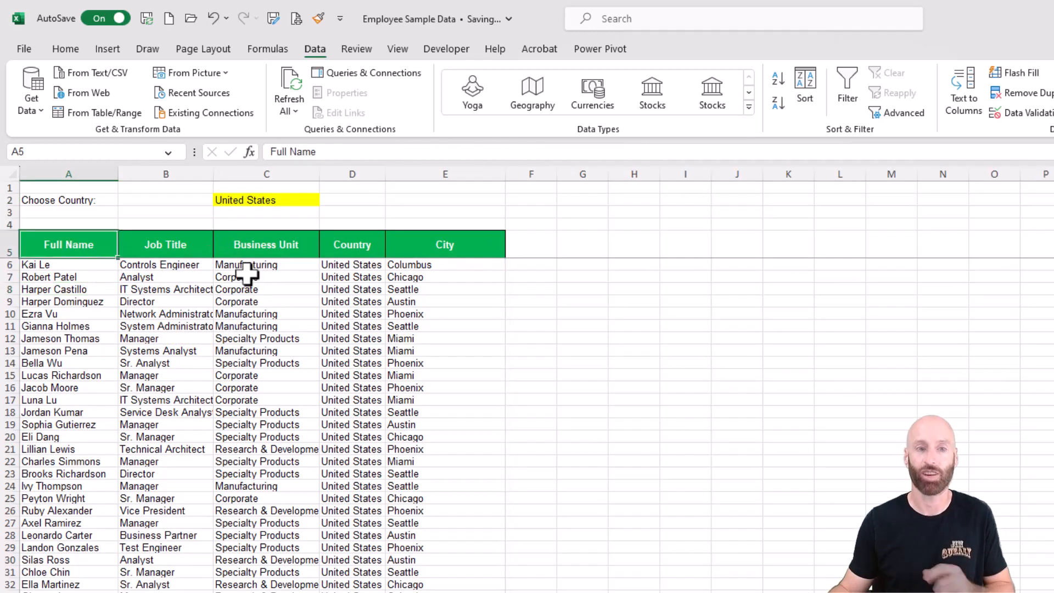
left_click(312, 203)
left_click(325, 201)
left_click(291, 236)
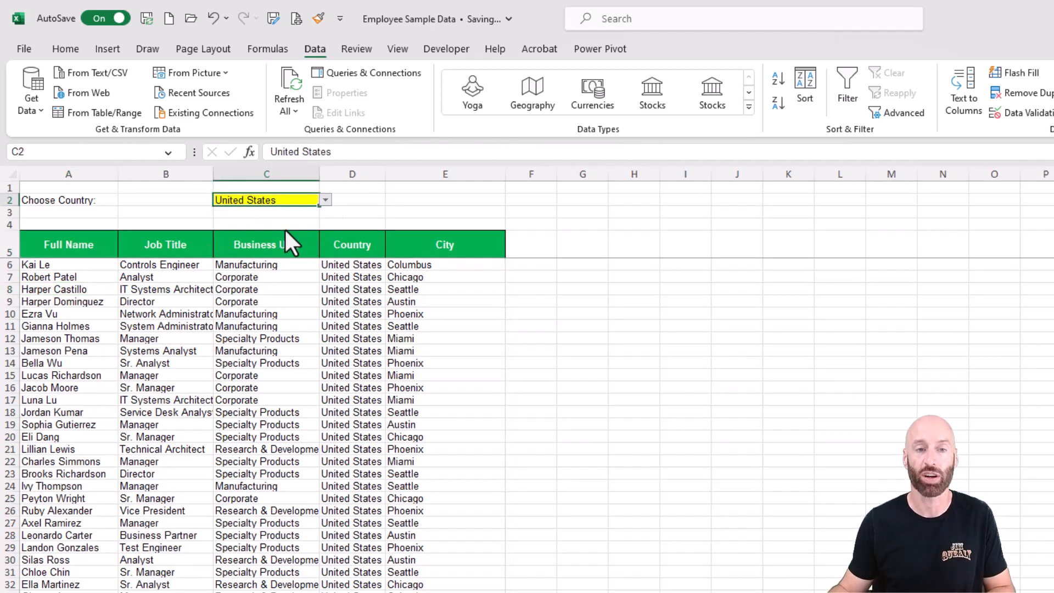
left_click(326, 200)
left_click(296, 211)
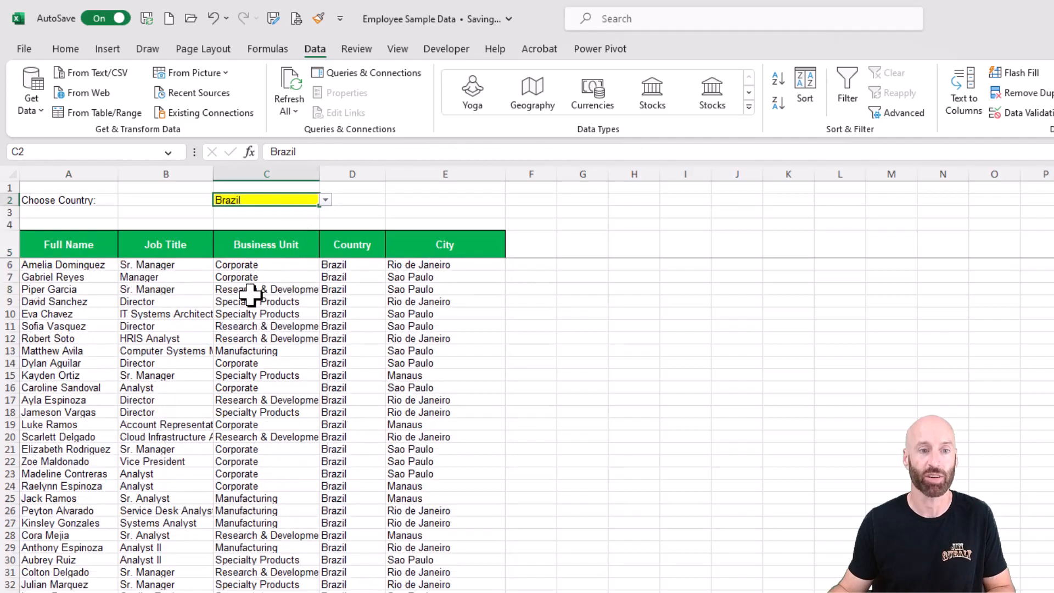